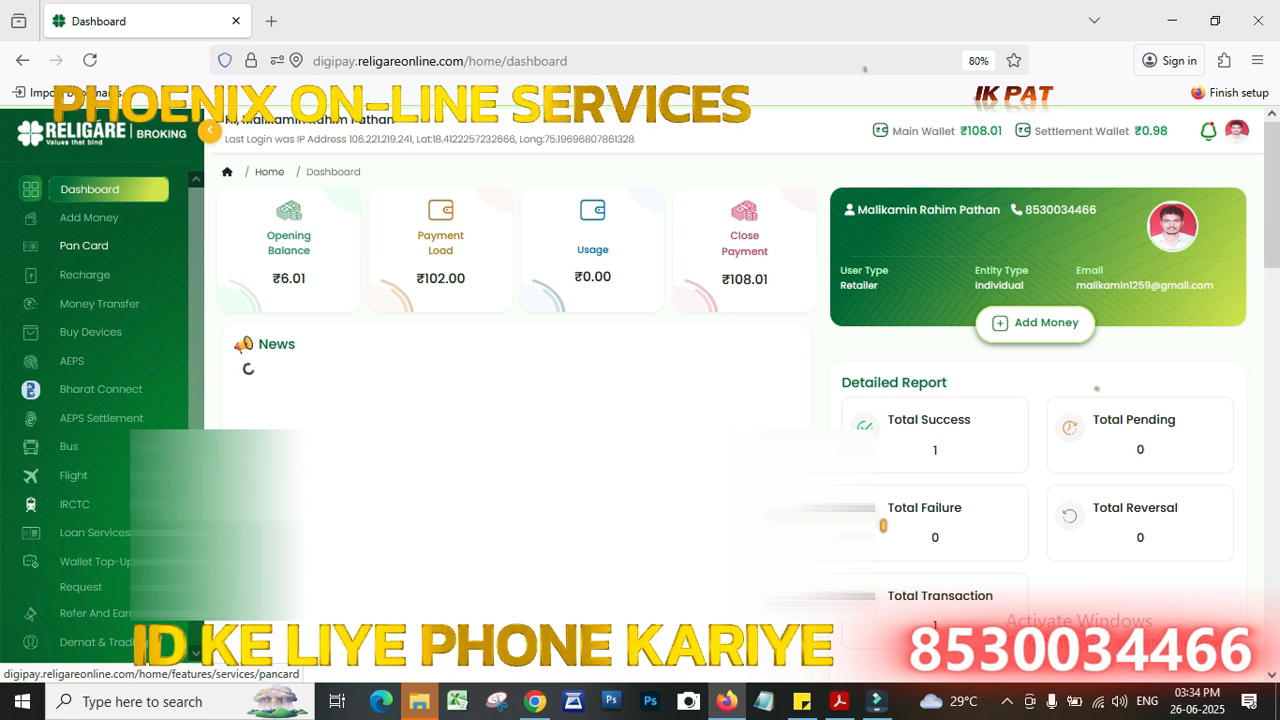
# Open the new PAN card application form and expand the Application Type list.
pyautogui.click(84, 246)
pyautogui.click(150, 253)
# Choose e-KYC PAN New application, Category Individual, Physical PAN Card and title Kumari.
pyautogui.click(163, 301)
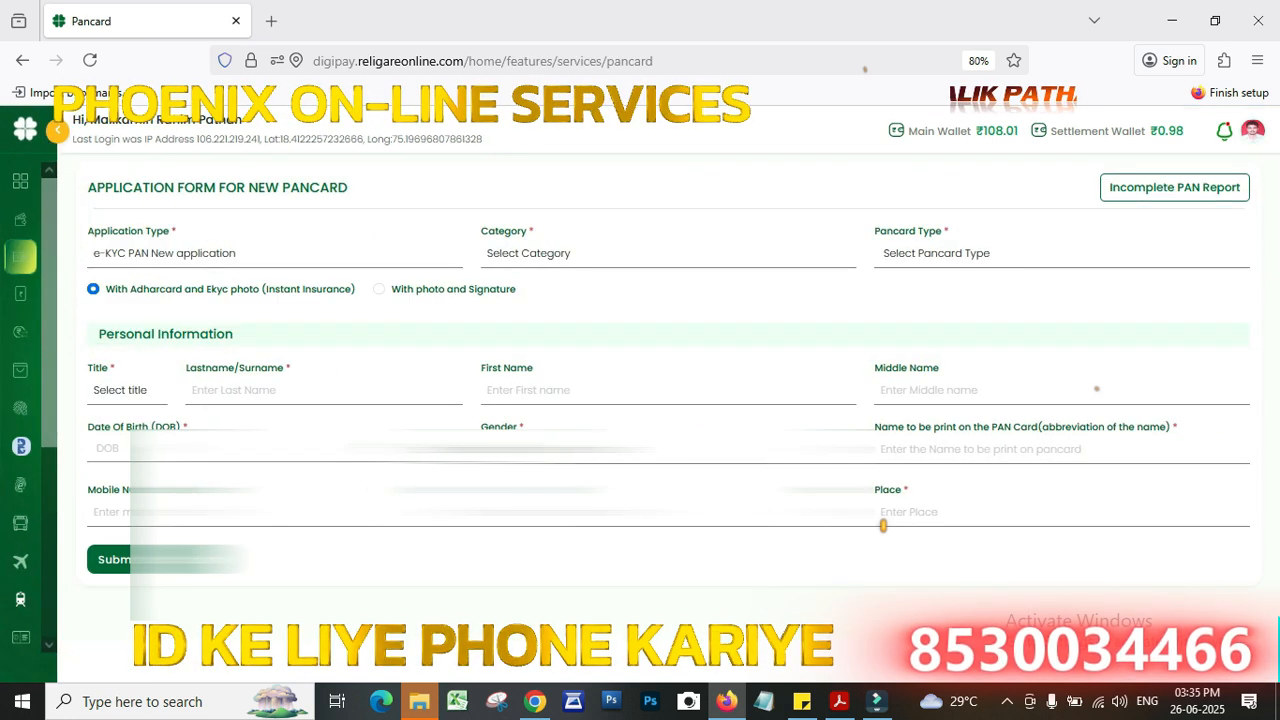
pyautogui.click(530, 254)
pyautogui.click(515, 301)
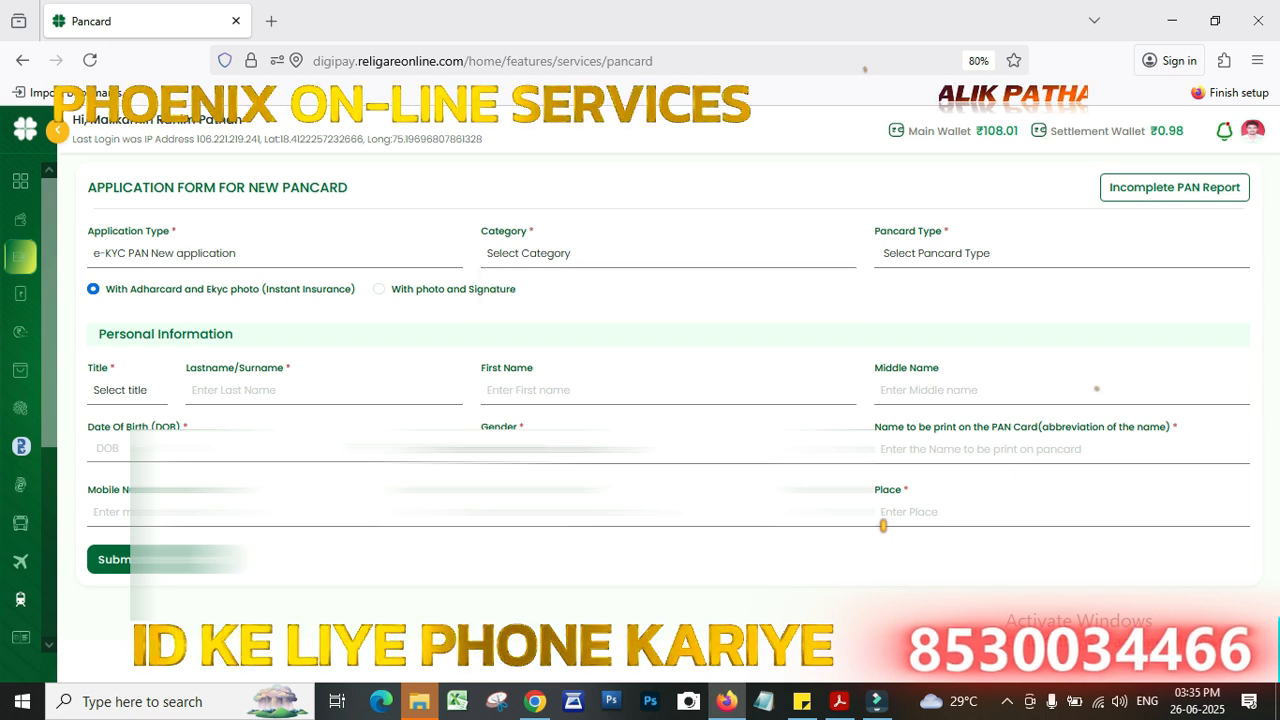
pyautogui.click(936, 253)
pyautogui.click(930, 298)
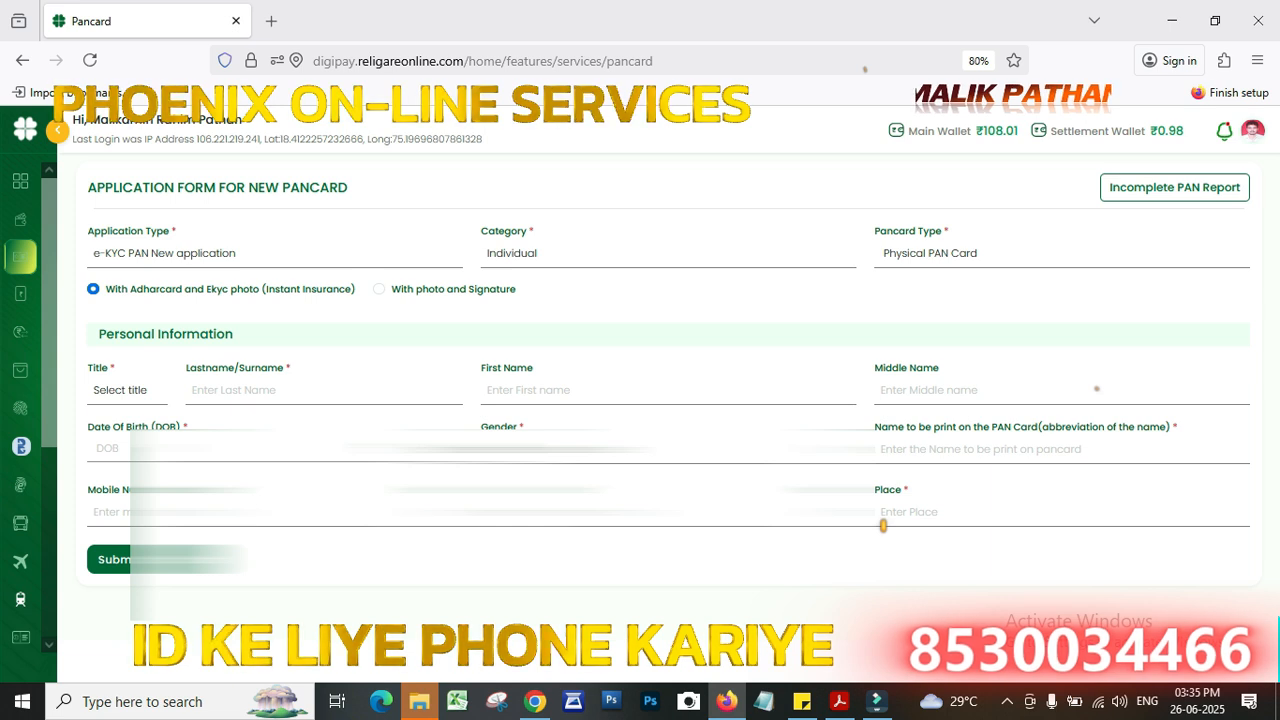
pyautogui.click(120, 390)
pyautogui.click(115, 476)
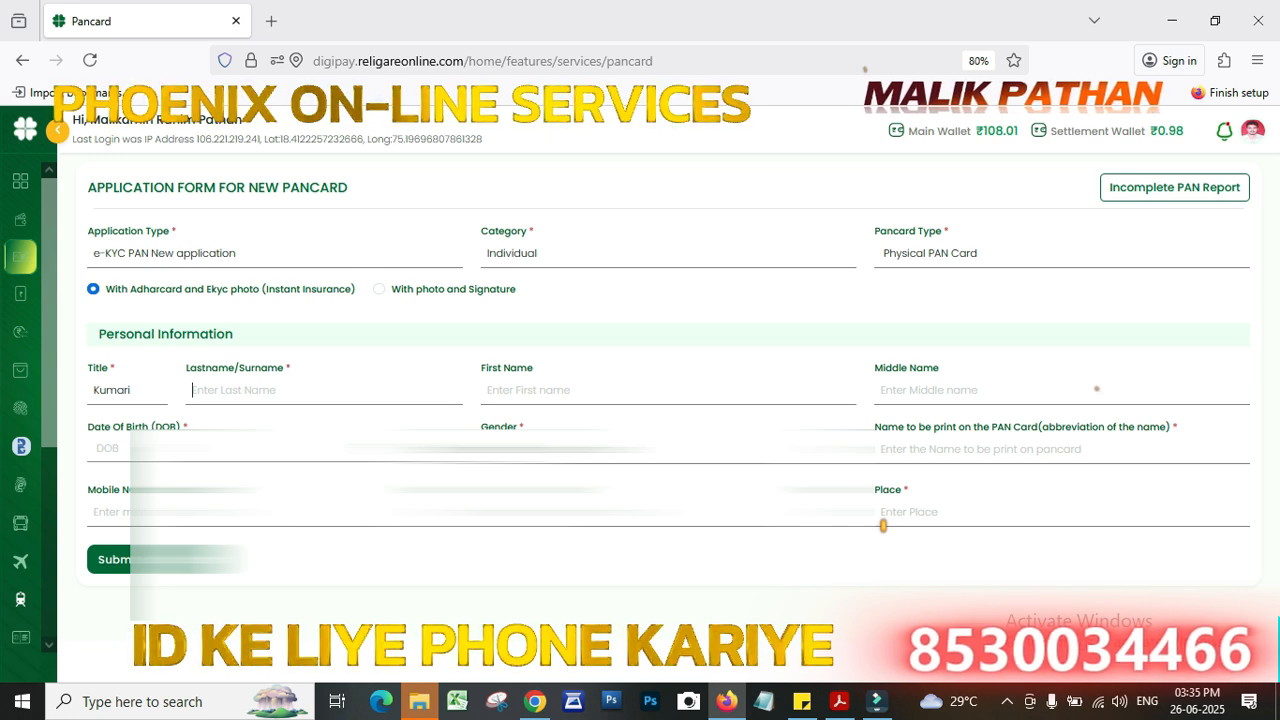
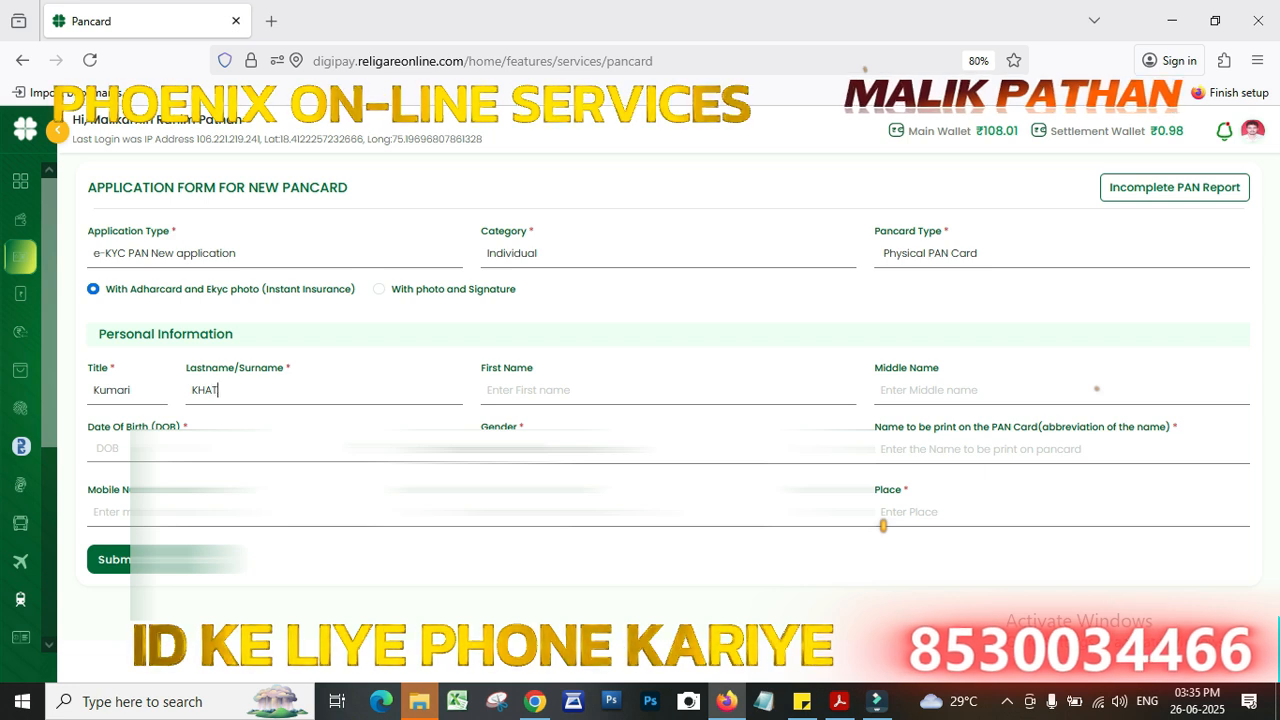
# Enter the applicant's surname and first name, then move on to date of birth.
pyautogui.press('Tab')
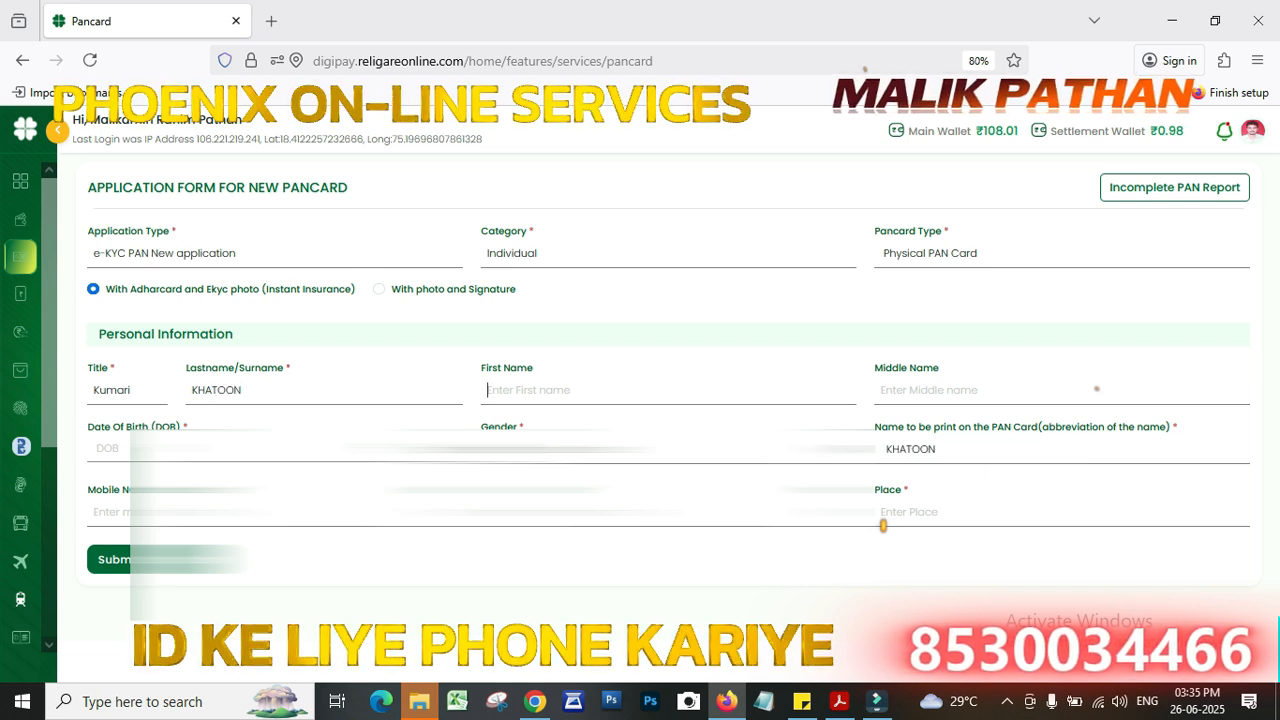
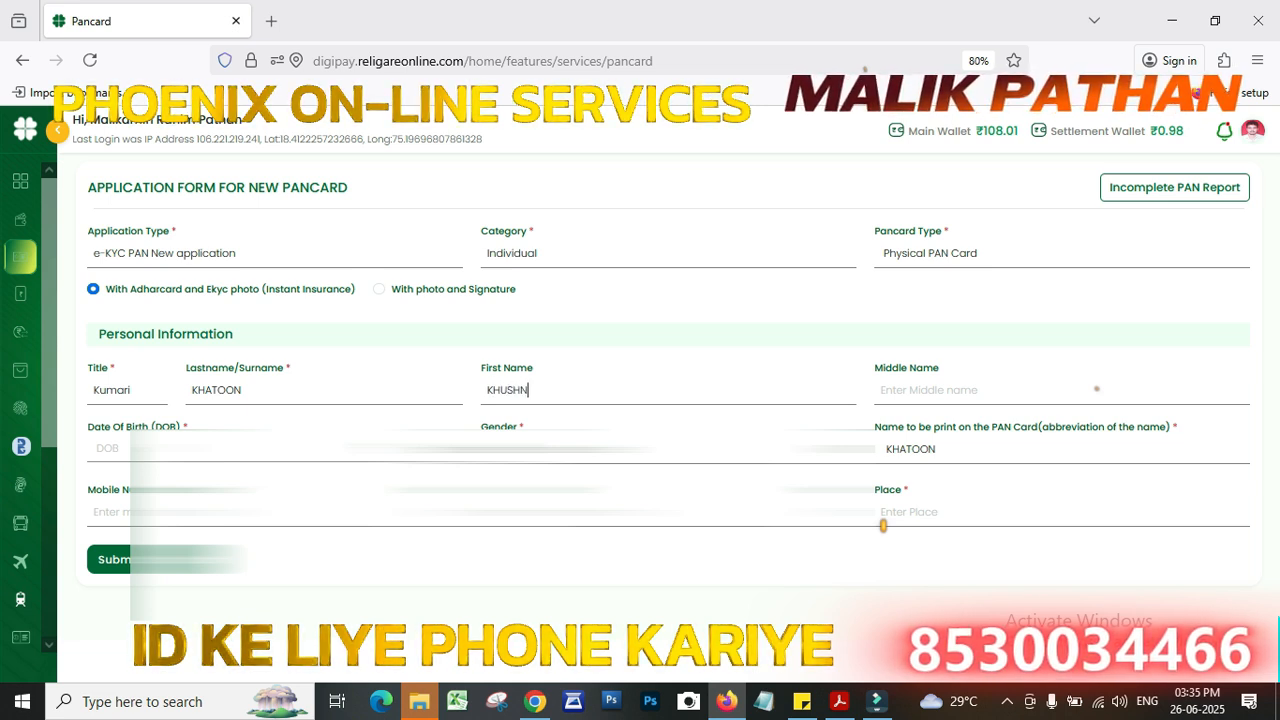
pyautogui.press('Tab')
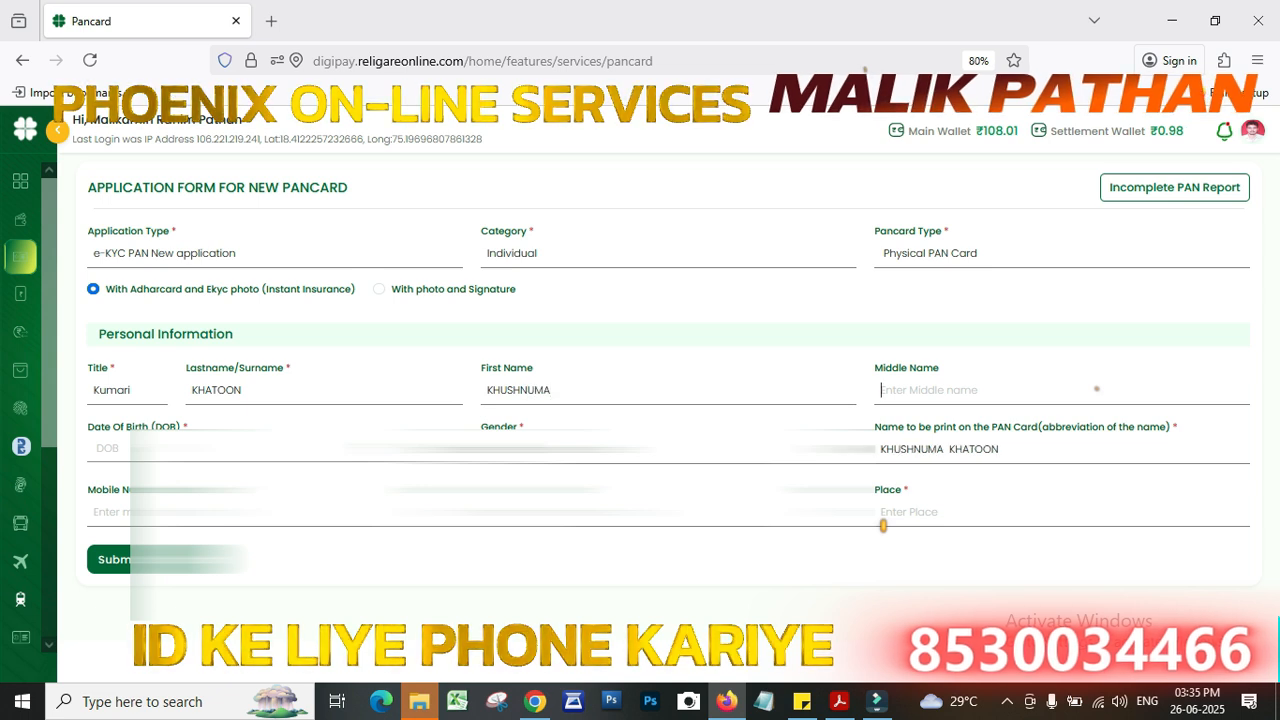
pyautogui.press('Tab')
pyautogui.click(260, 216)
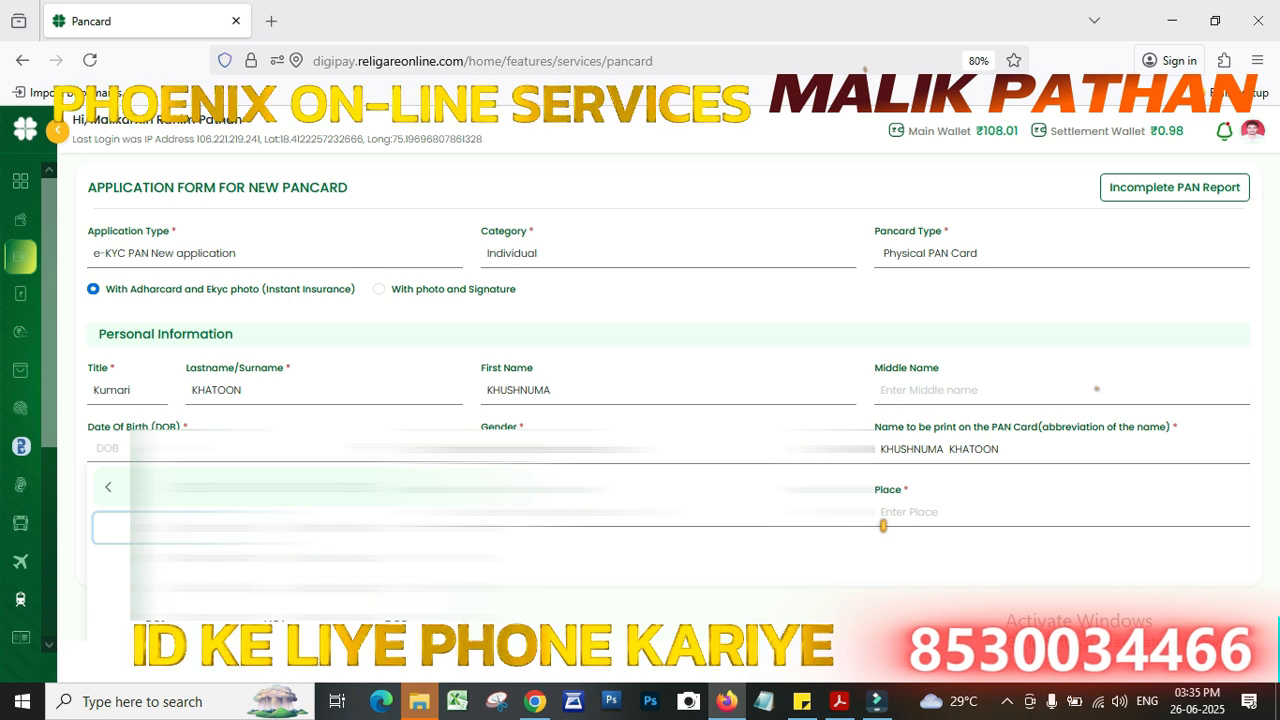
pyautogui.click(108, 487)
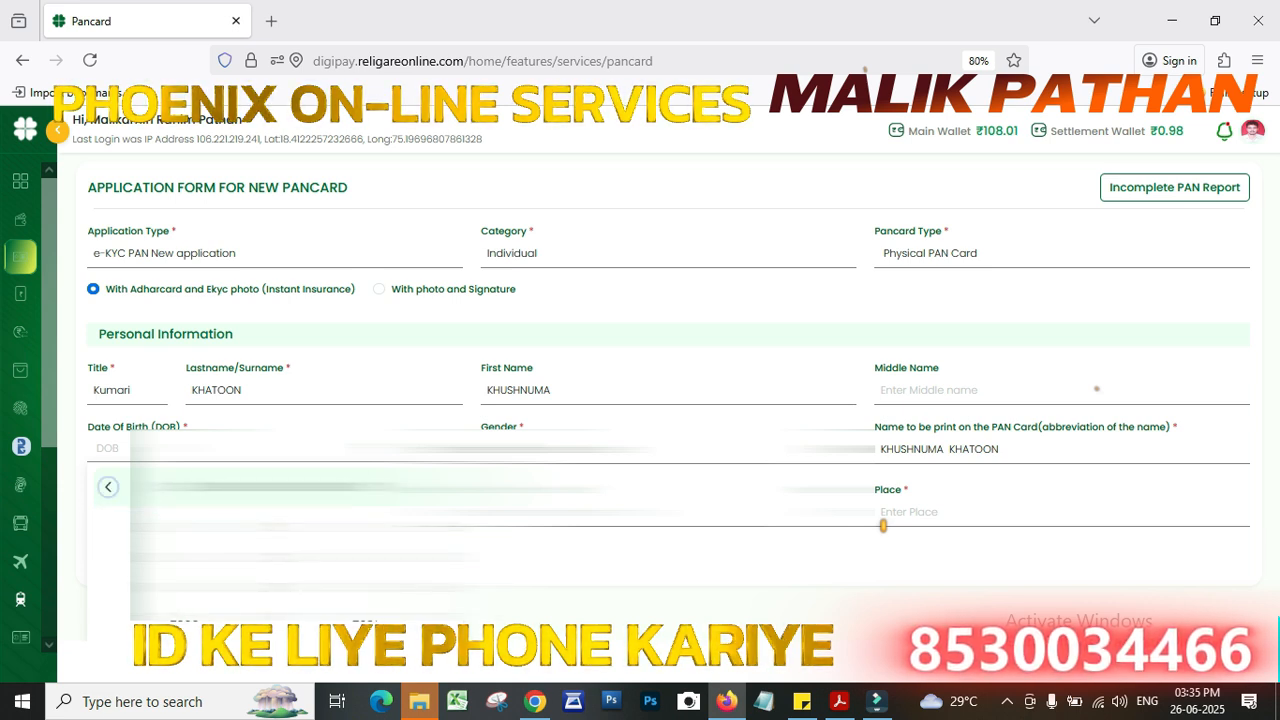
pyautogui.click(186, 588)
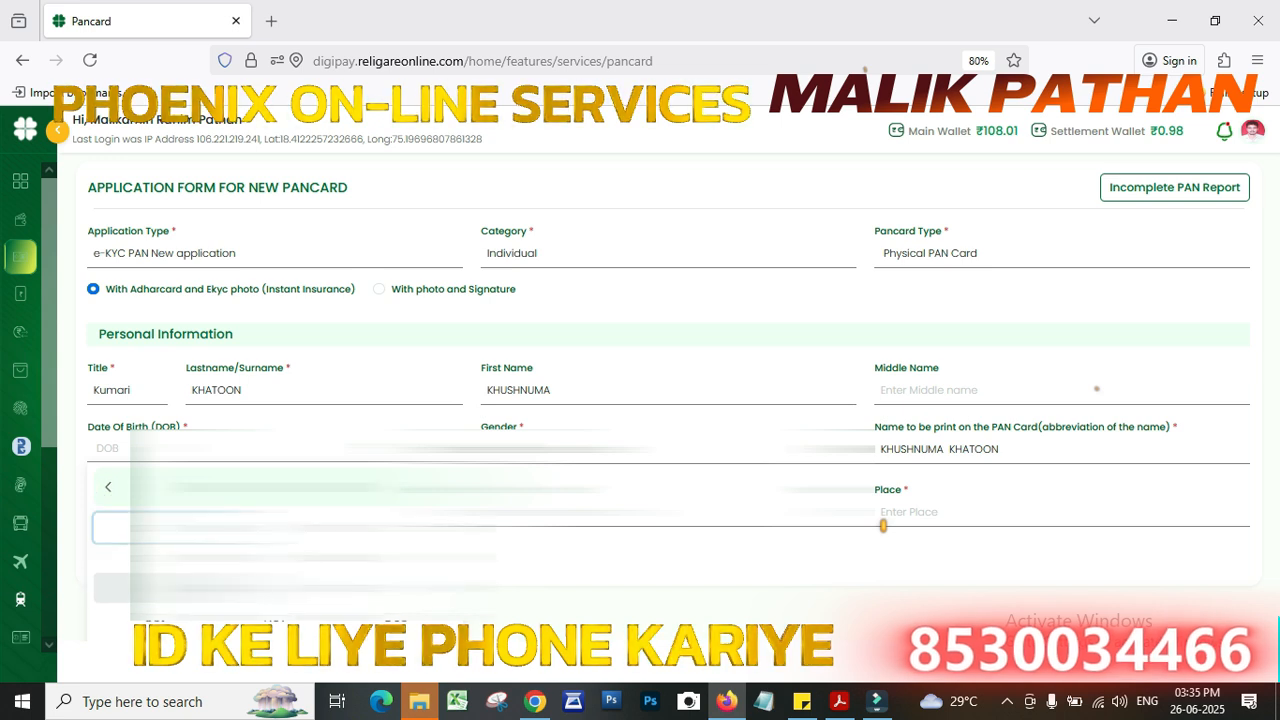
pyautogui.click(155, 558)
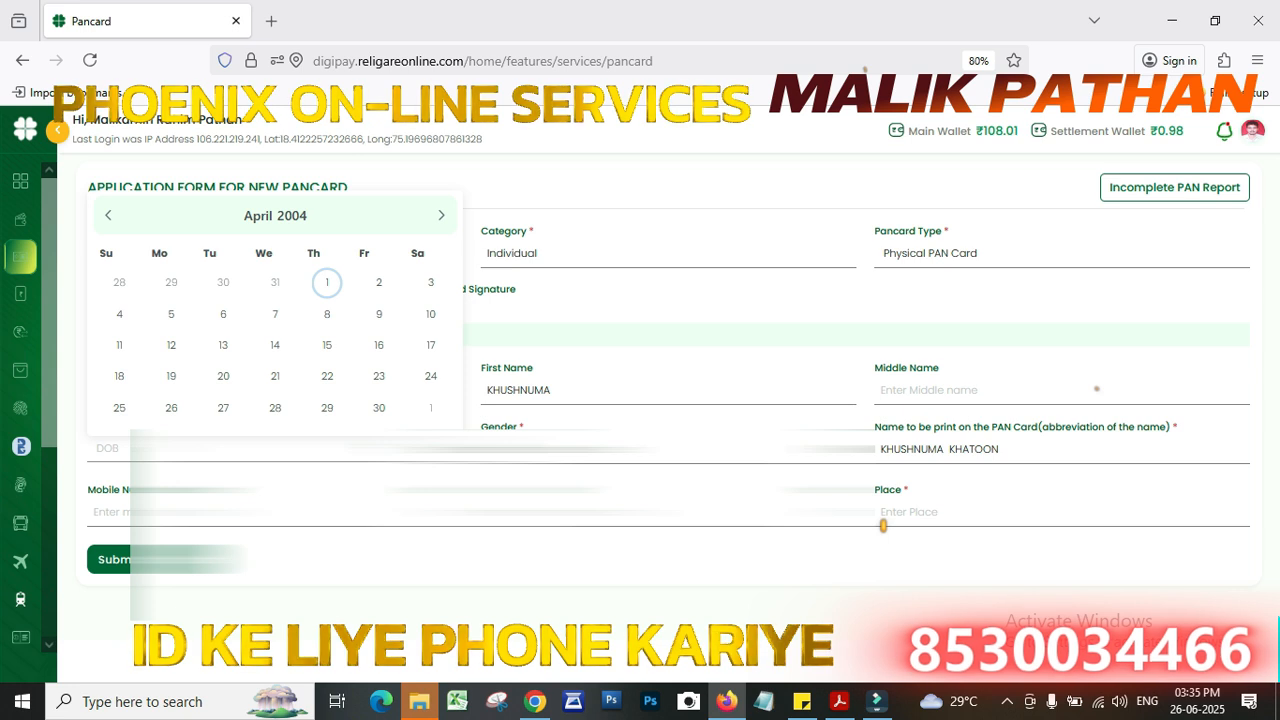
pyautogui.click(119, 376)
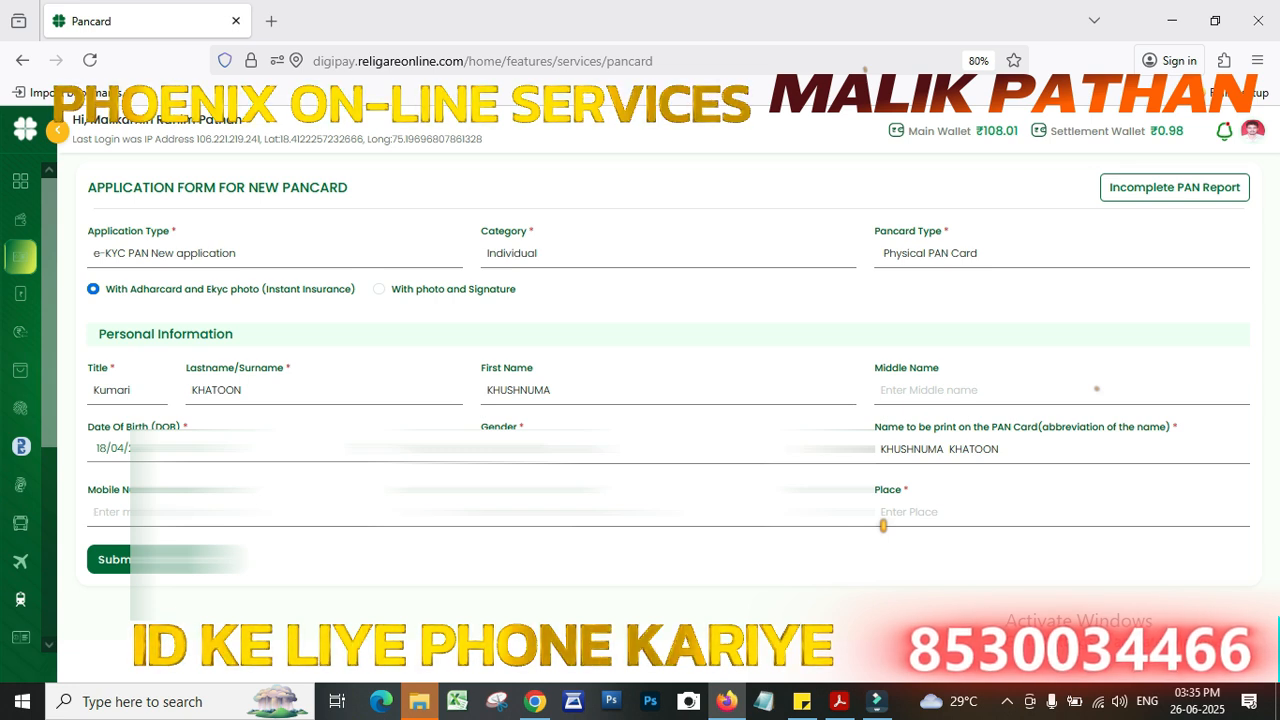
pyautogui.write('9354163')
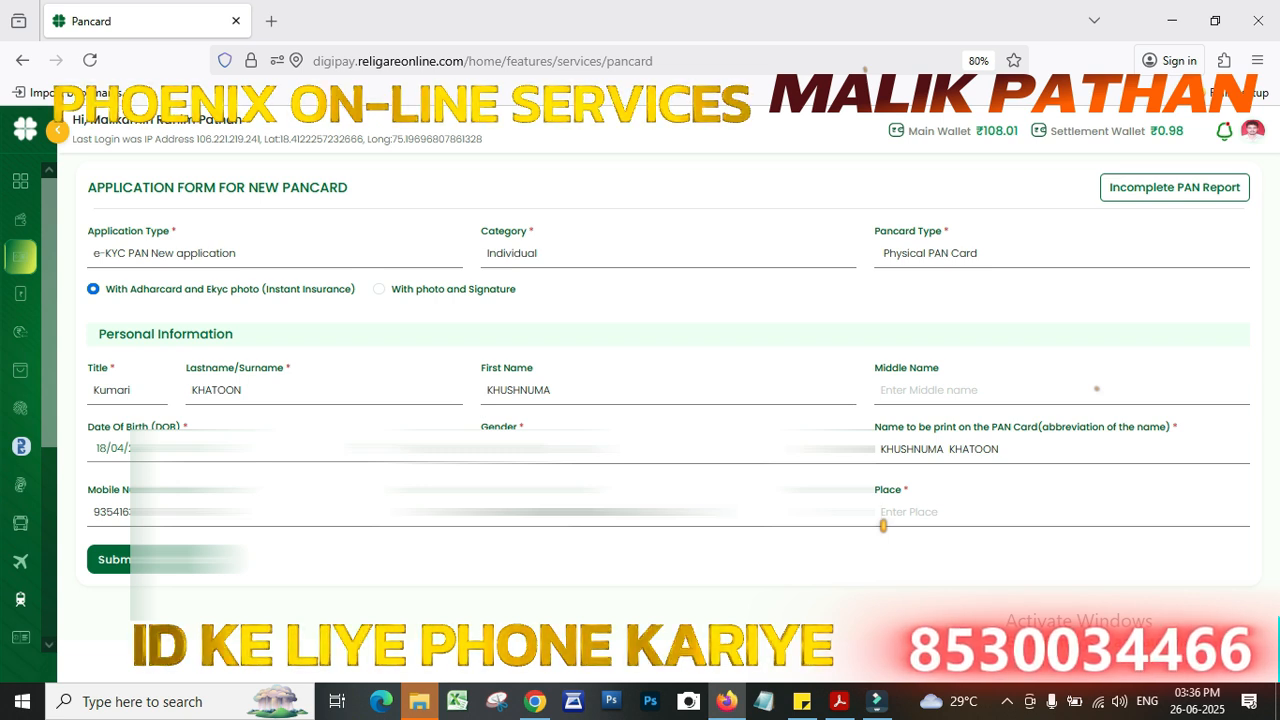
# Enter the place of application and move on to Submit.
pyautogui.write('BIA')
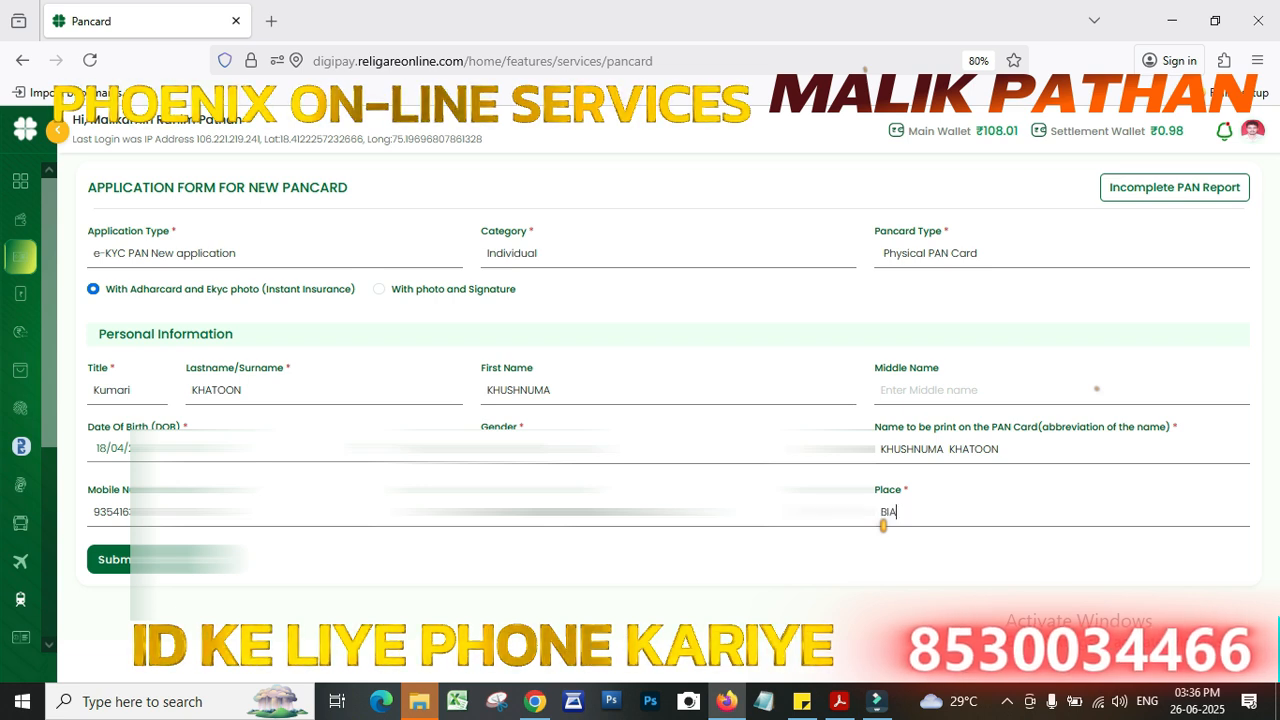
pyautogui.write('R')
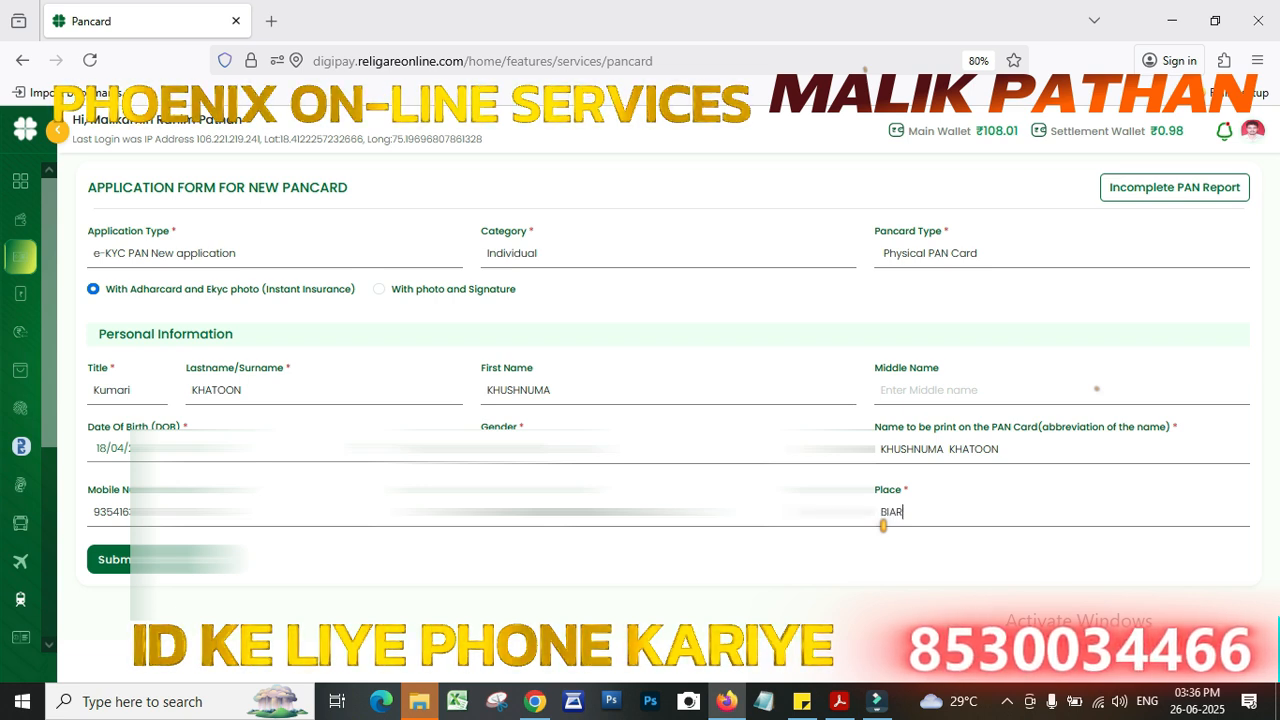
pyautogui.write('AMPUR')
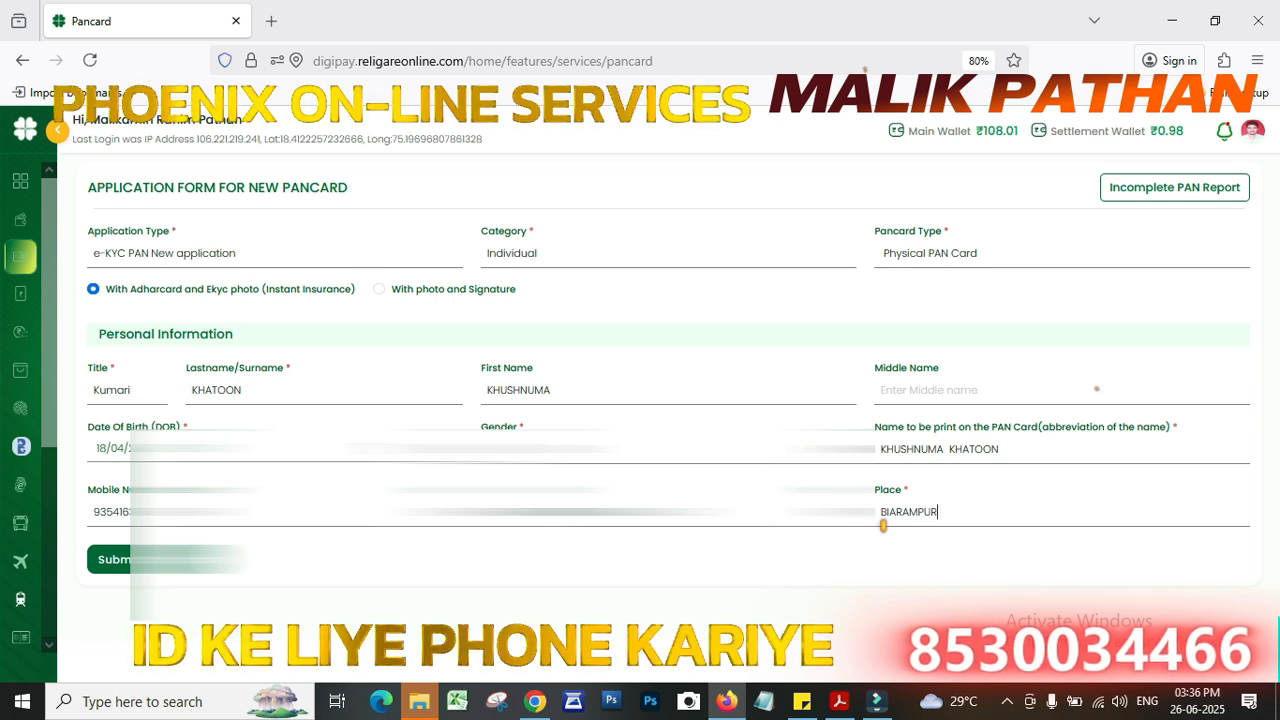
pyautogui.press('Tab')
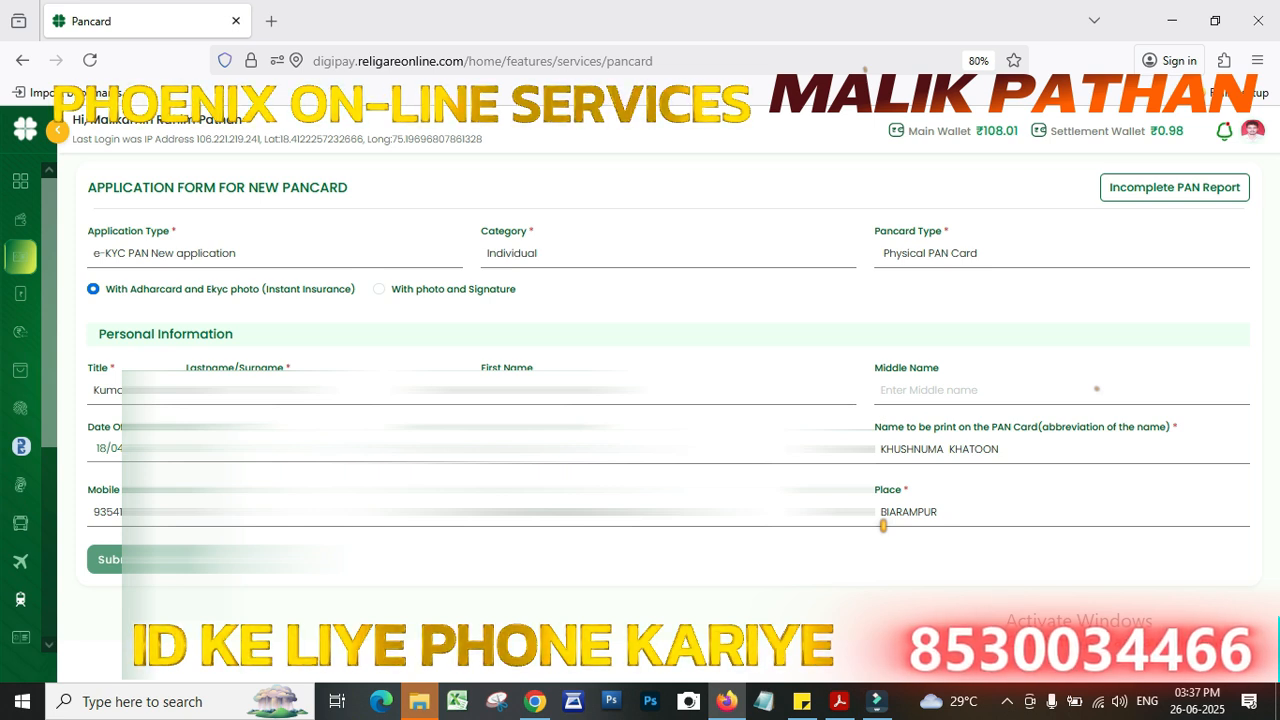
# Submit the application, then enter the received OTP and submit it for verification.
pyautogui.press('Return')
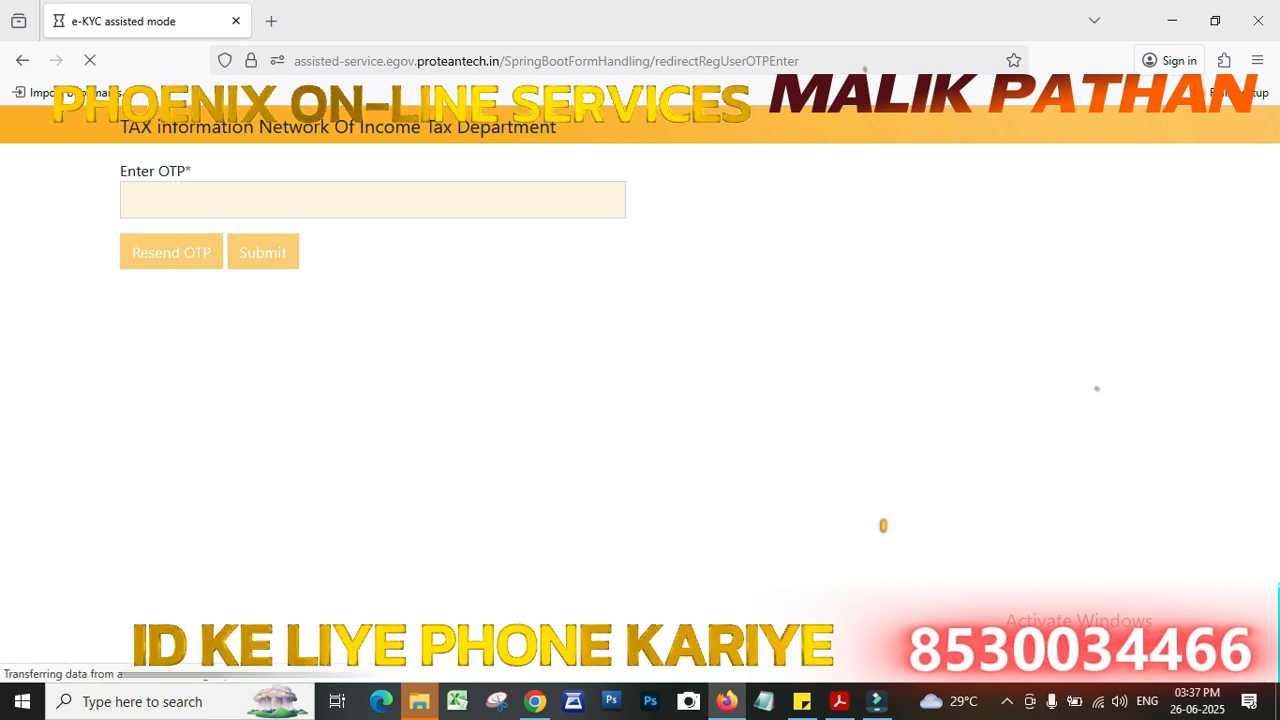
pyautogui.click(372, 222)
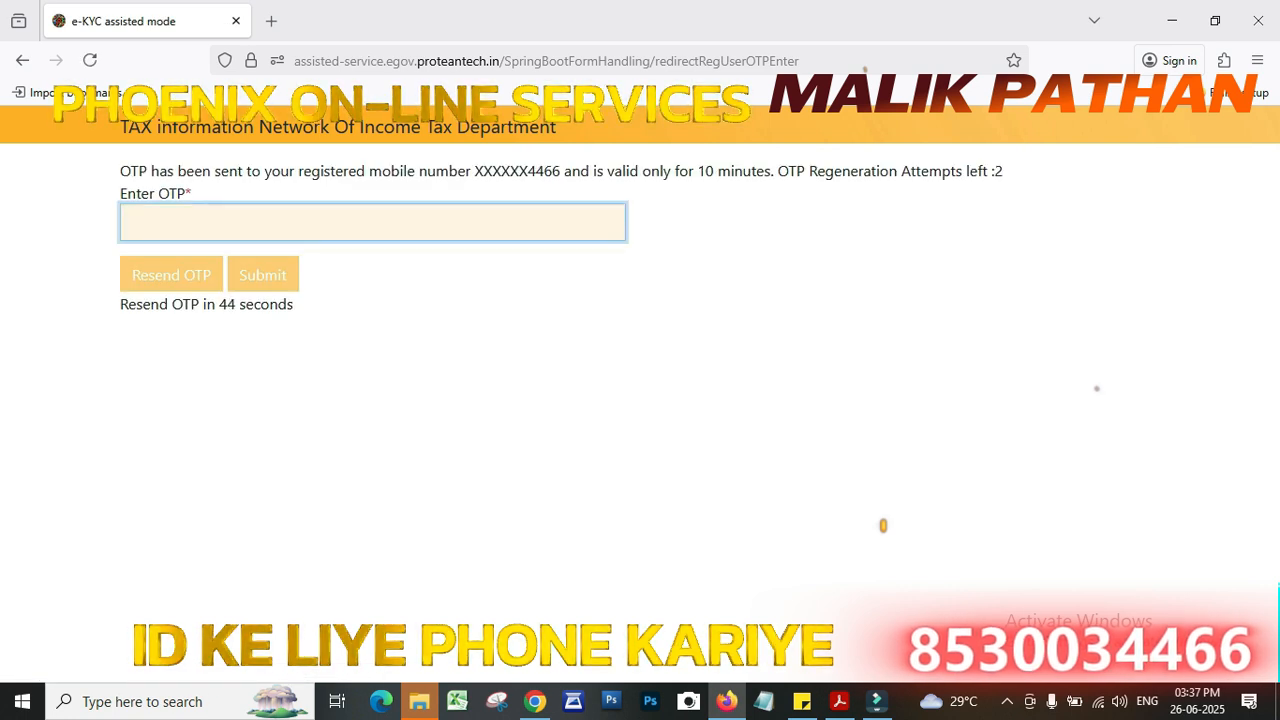
pyautogui.press('Tab')
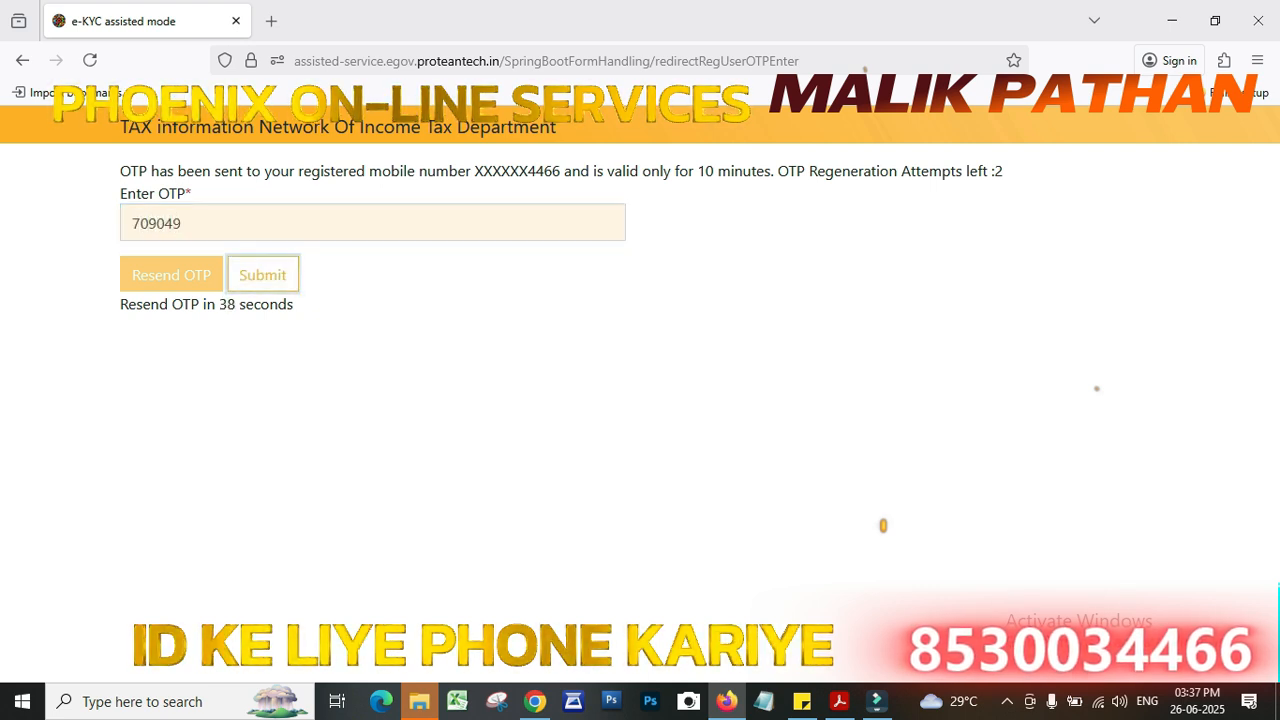
pyautogui.press('Return')
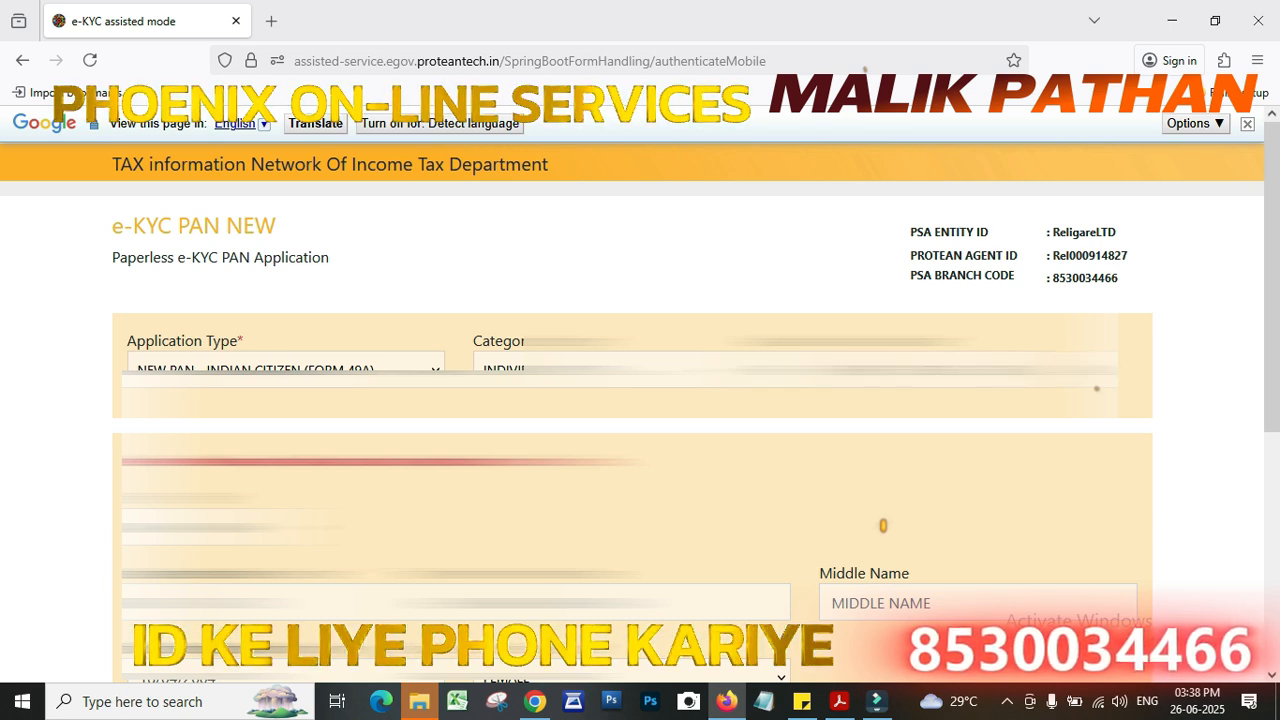
# Review the prefilled applicant details and go to the Parent Details section.
pyautogui.scroll(-3, 883, 525)
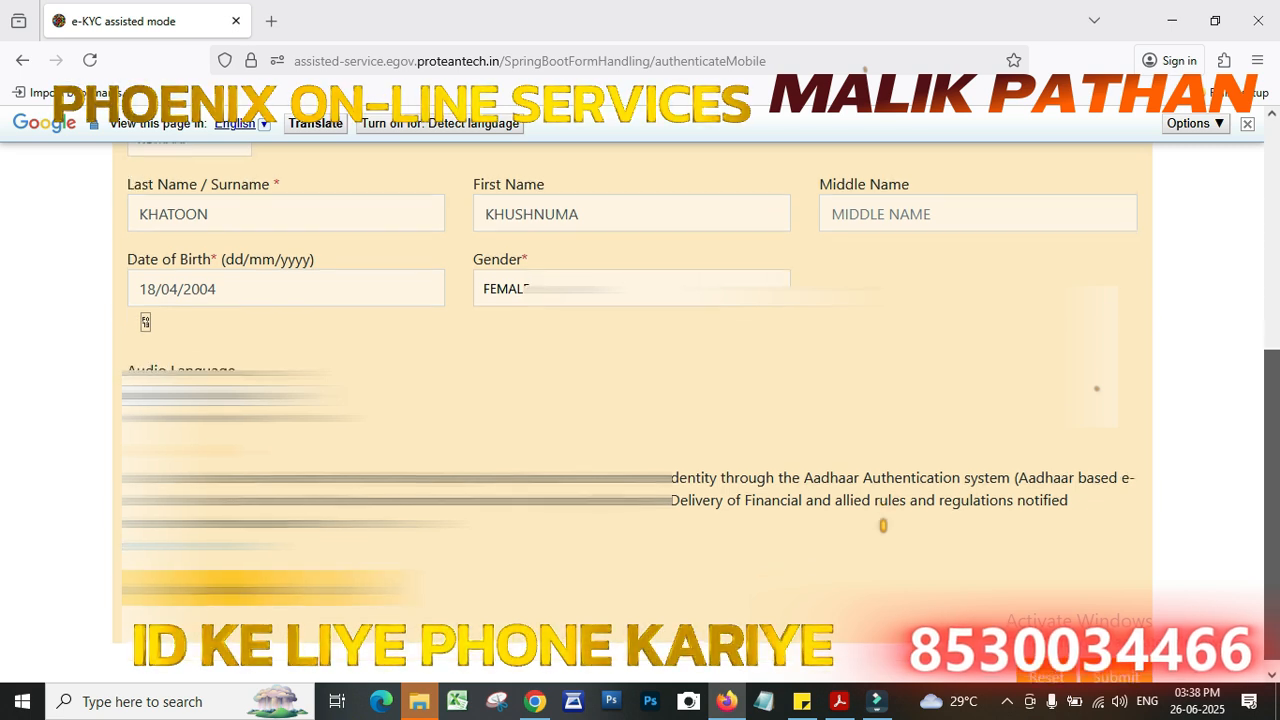
pyautogui.scroll(2, 883, 525)
pyautogui.scroll(-2, 883, 525)
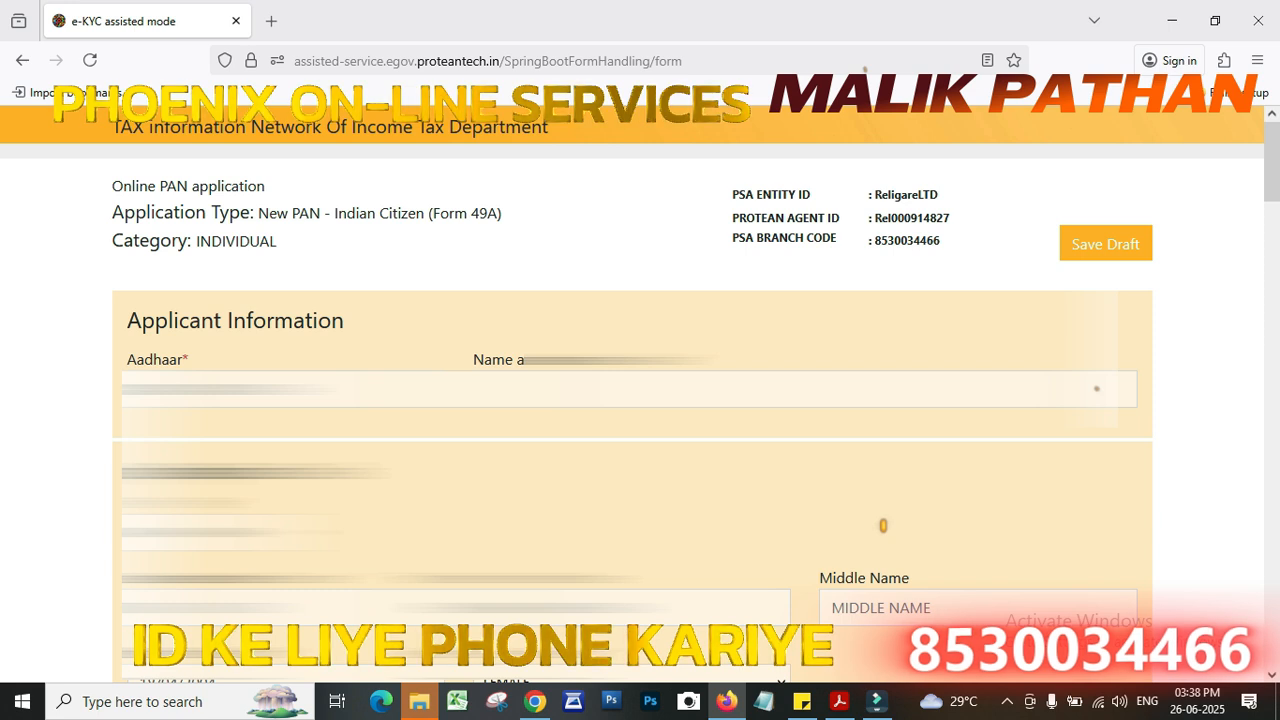
pyautogui.scroll(-4, 883, 525)
pyautogui.scroll(1, 883, 525)
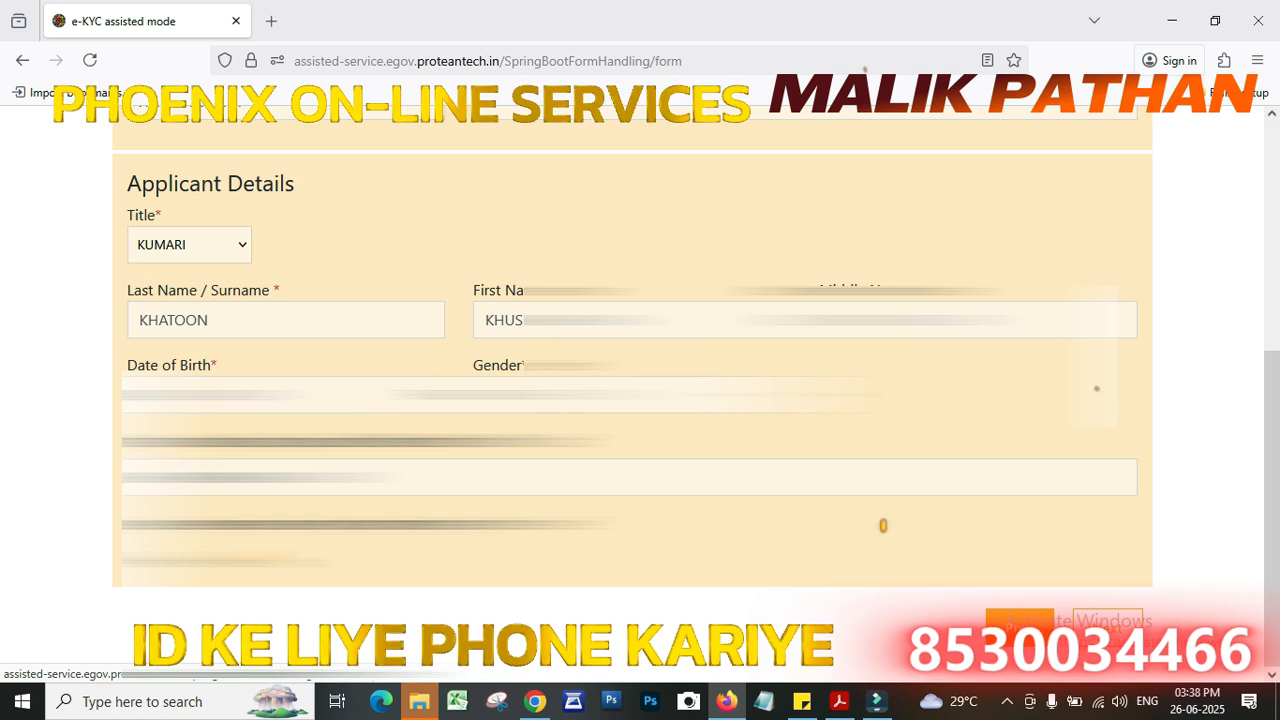
pyautogui.click(883, 525)
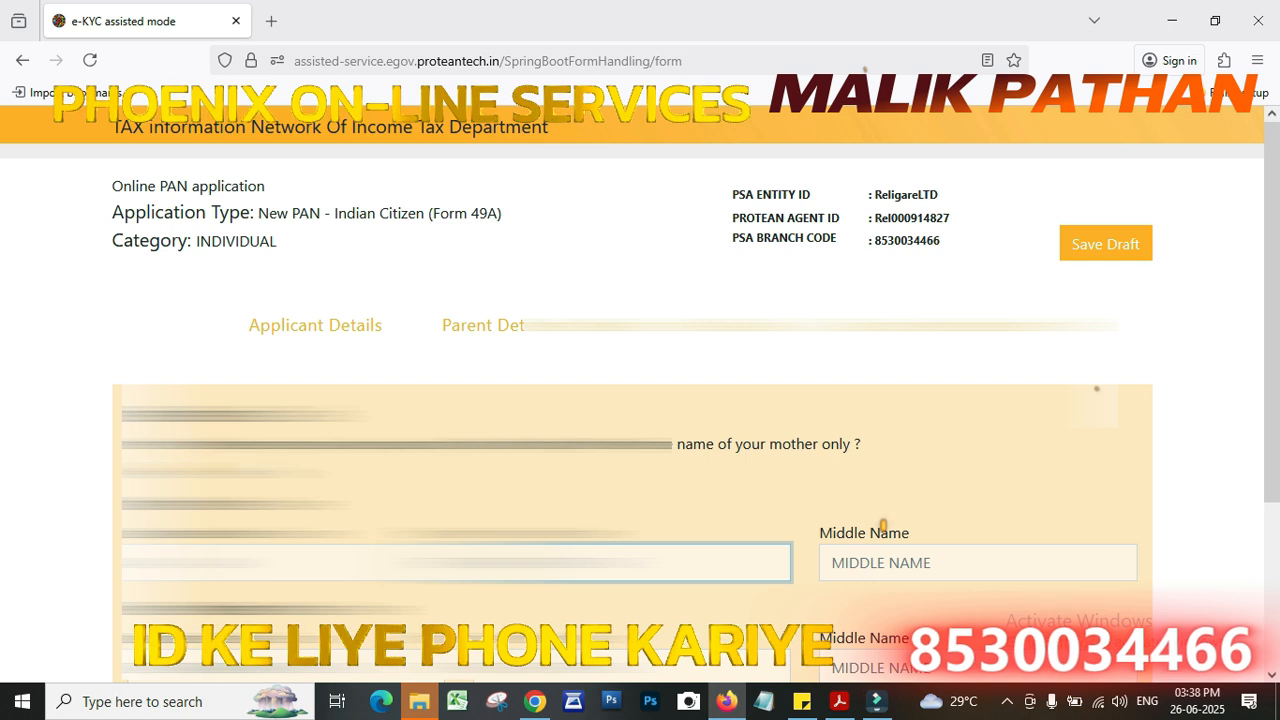
# Fill the father's middle name and its re-entry, and answer No to the single-mother question.
pyautogui.press('Tab')
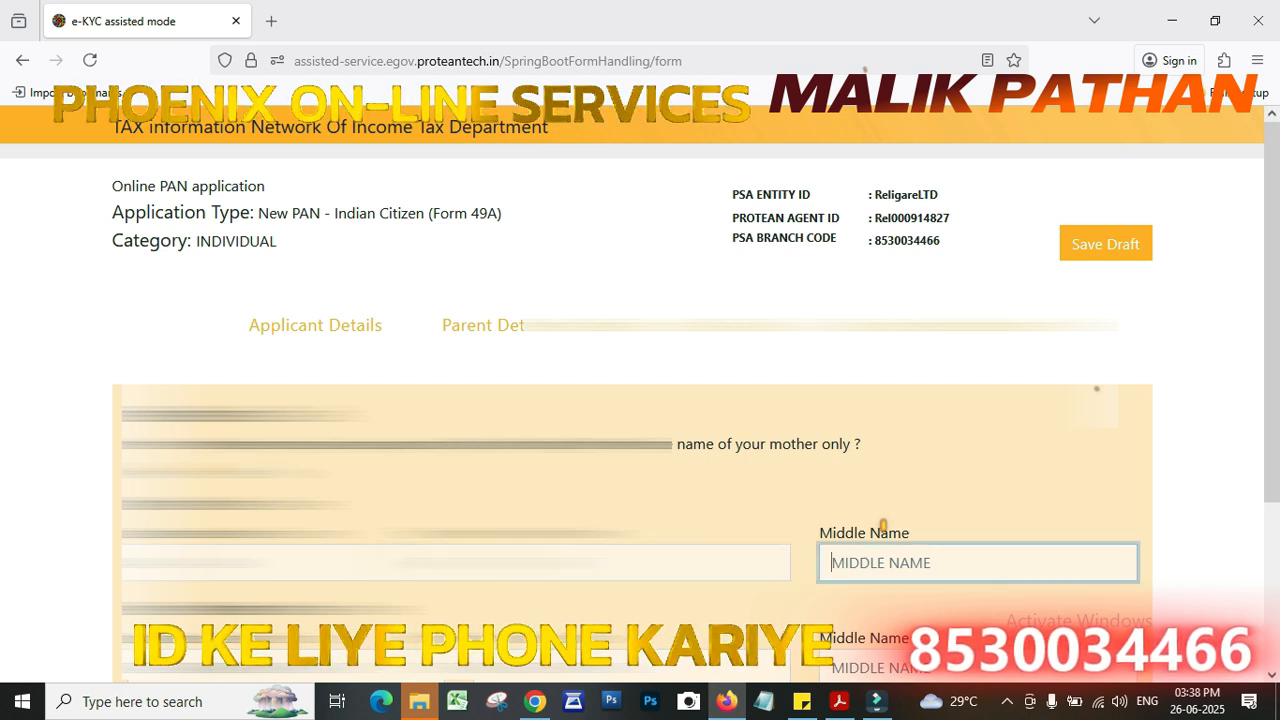
pyautogui.write('HABIB')
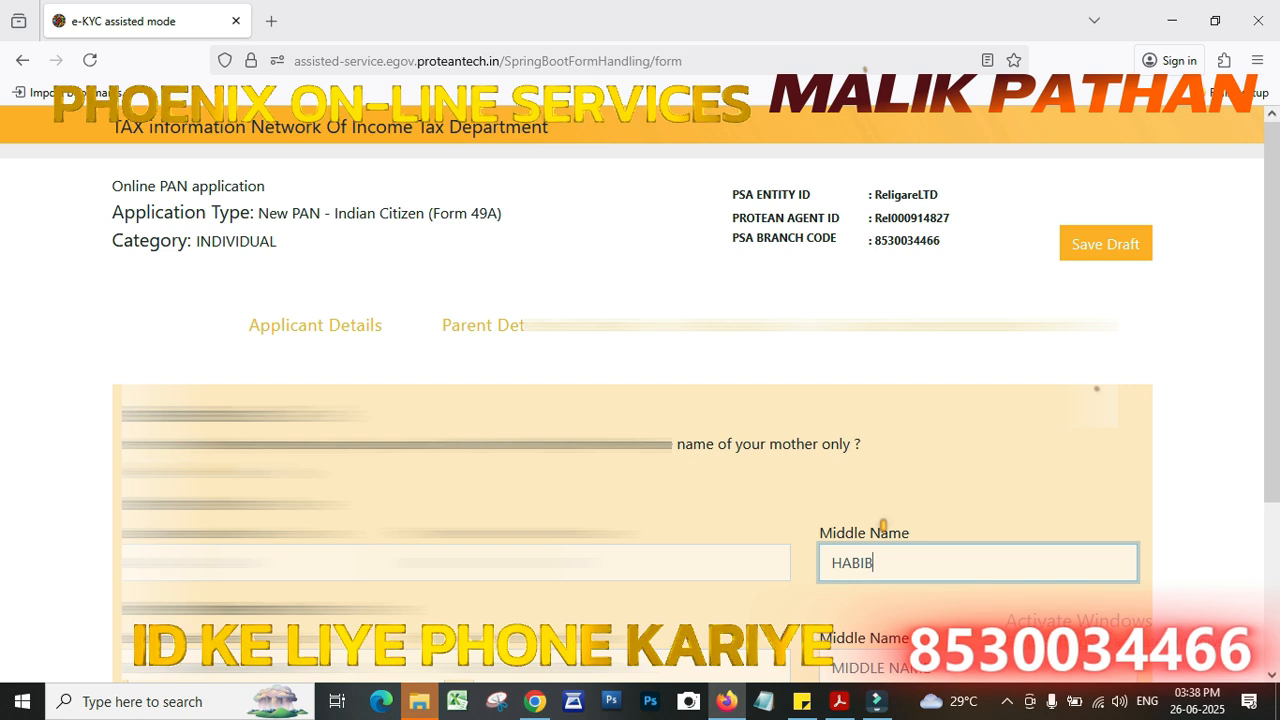
pyautogui.press('Tab')
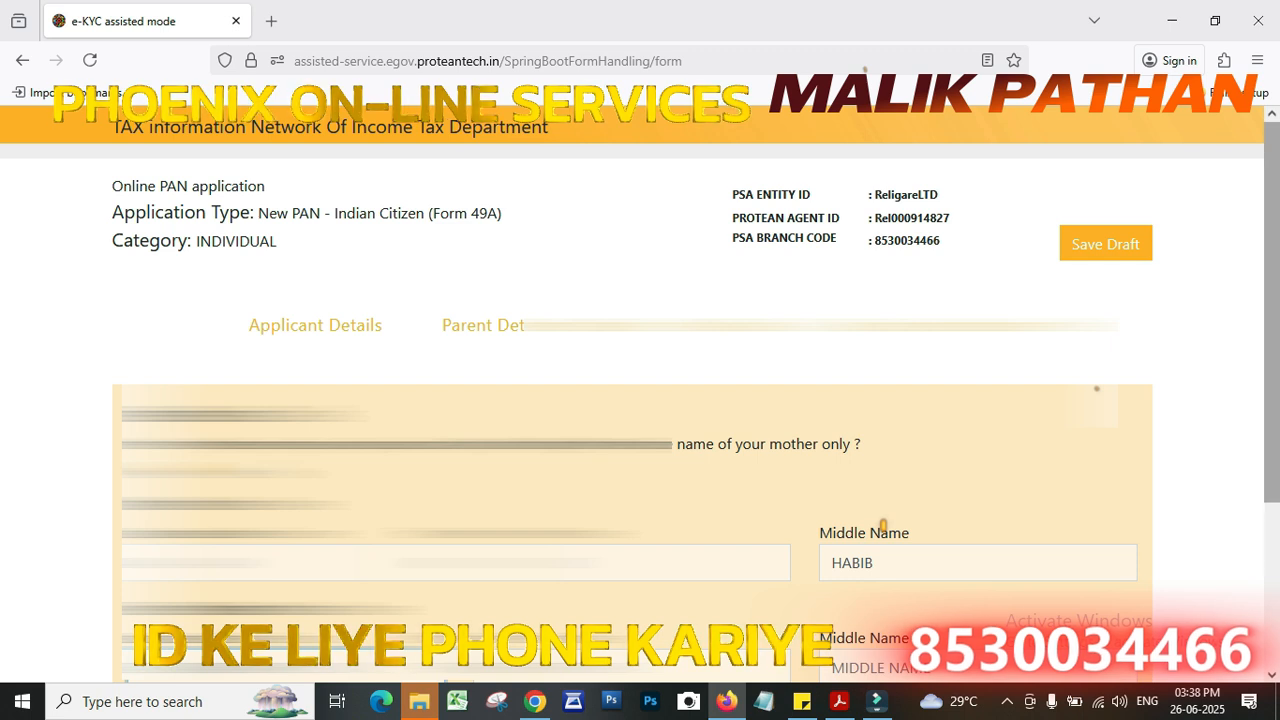
pyautogui.scroll(-2, 883, 526)
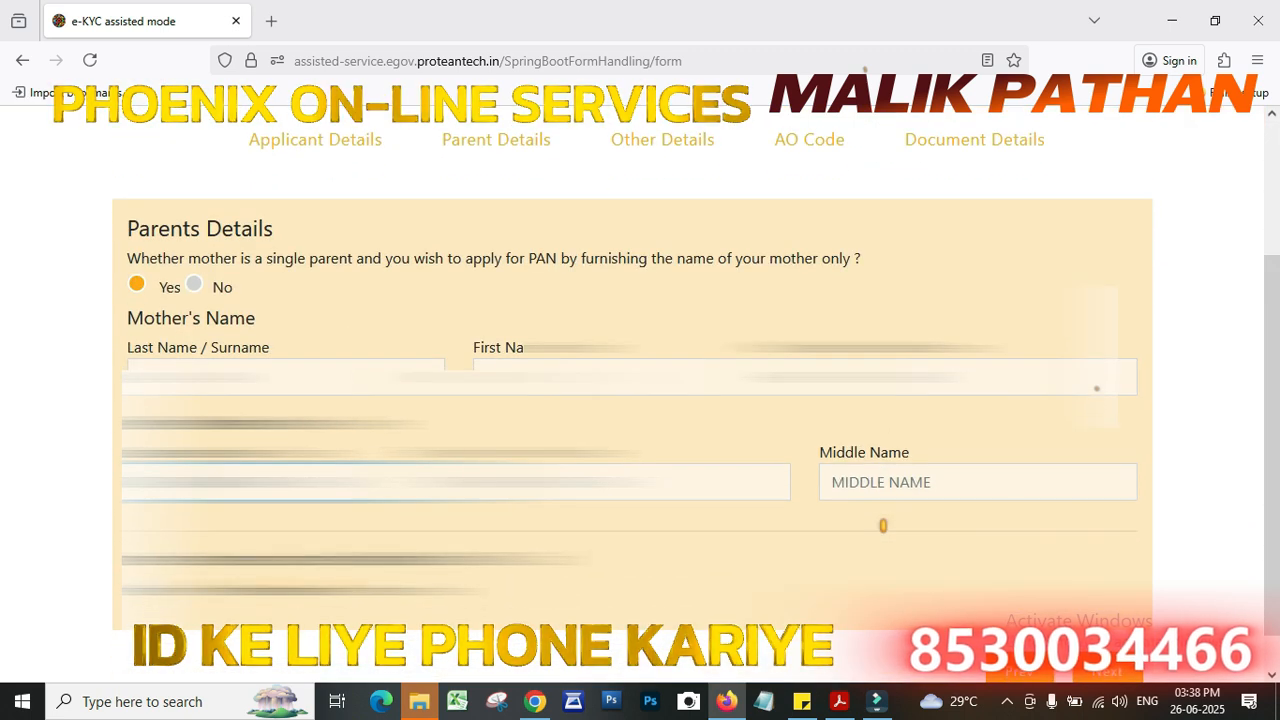
pyautogui.press('Tab')
pyautogui.press('Tab')
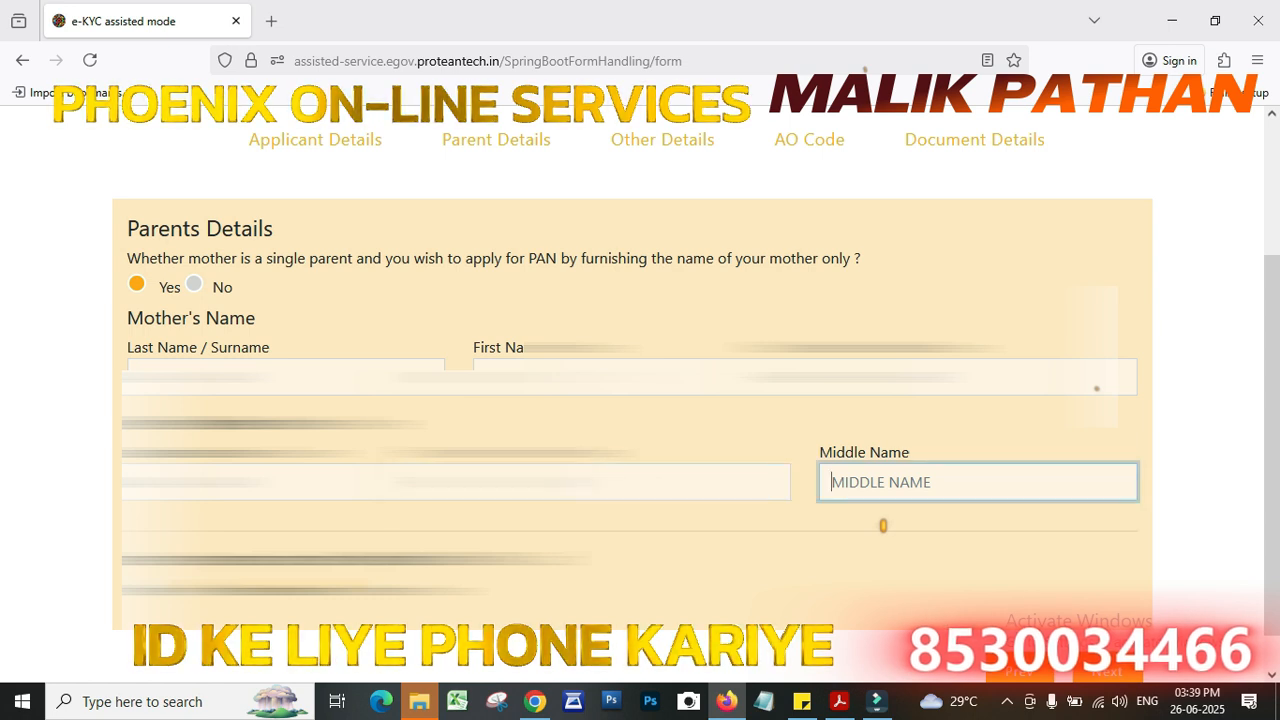
pyautogui.write('HA')
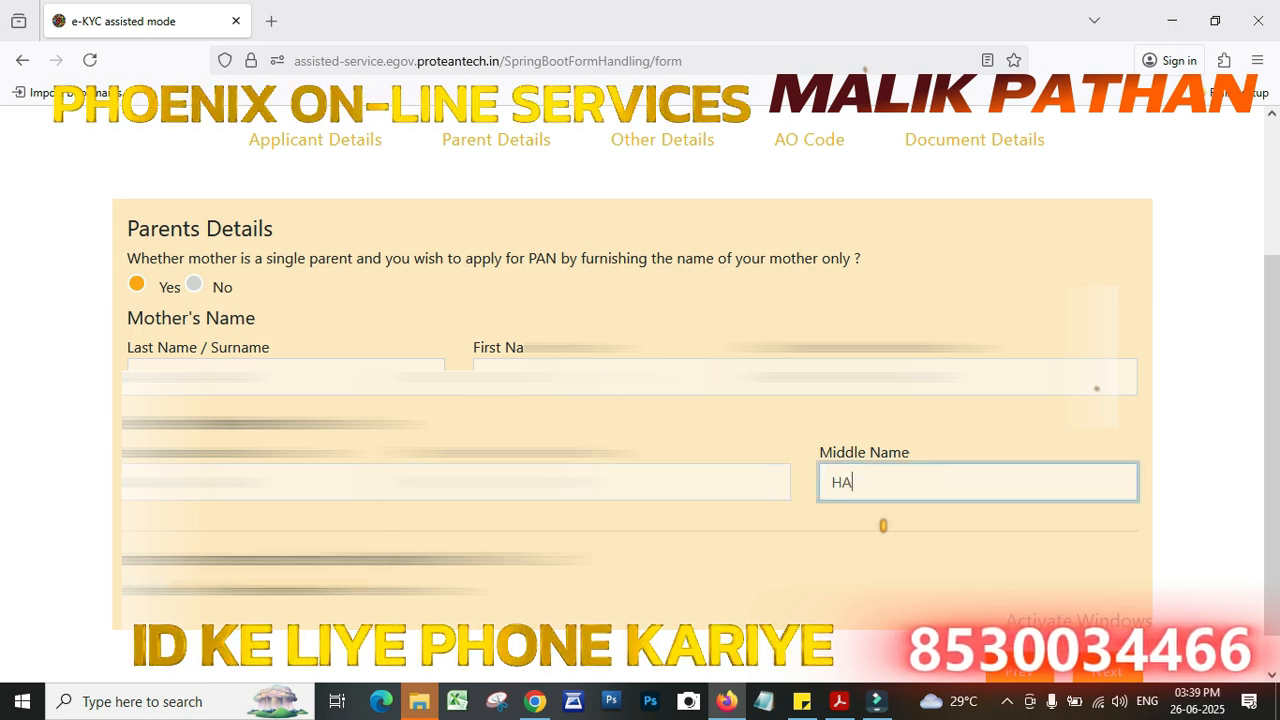
pyautogui.write('BIB')
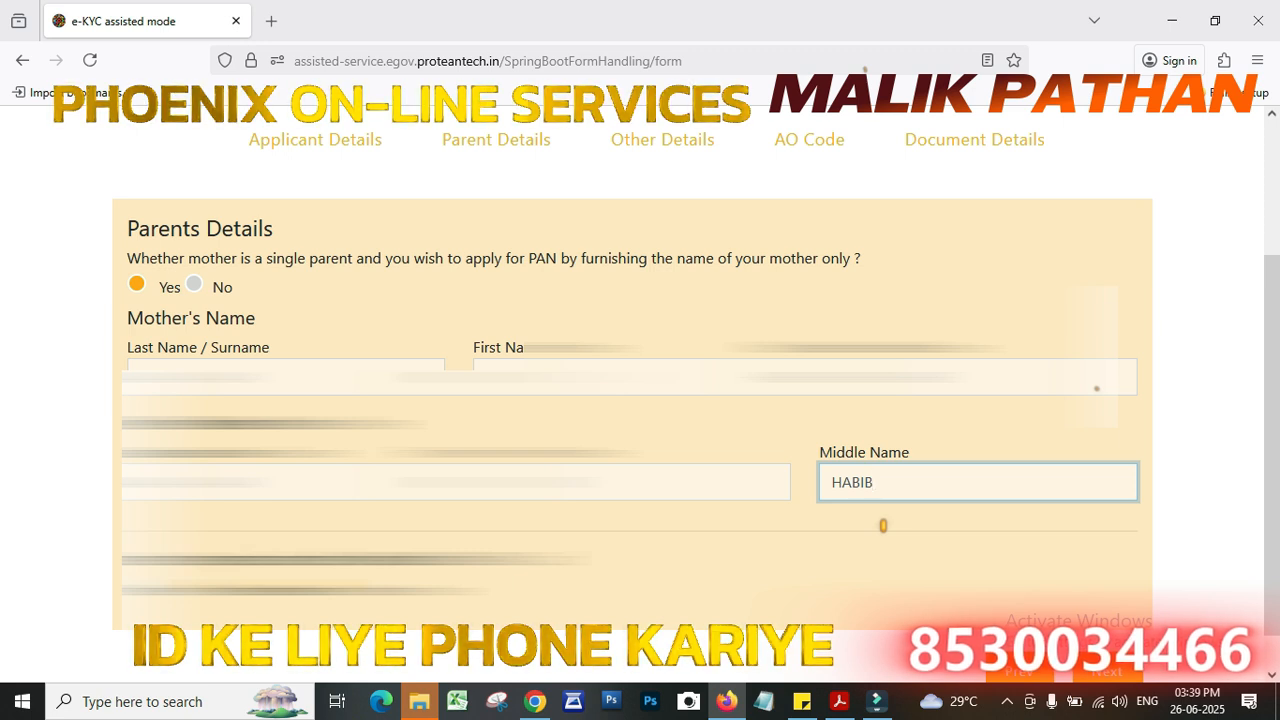
pyautogui.hotkey('shift', 'Tab')
pyautogui.hotkey('shift', 'Tab')
pyautogui.hotkey('shift', 'Tab')
pyautogui.press('Right')
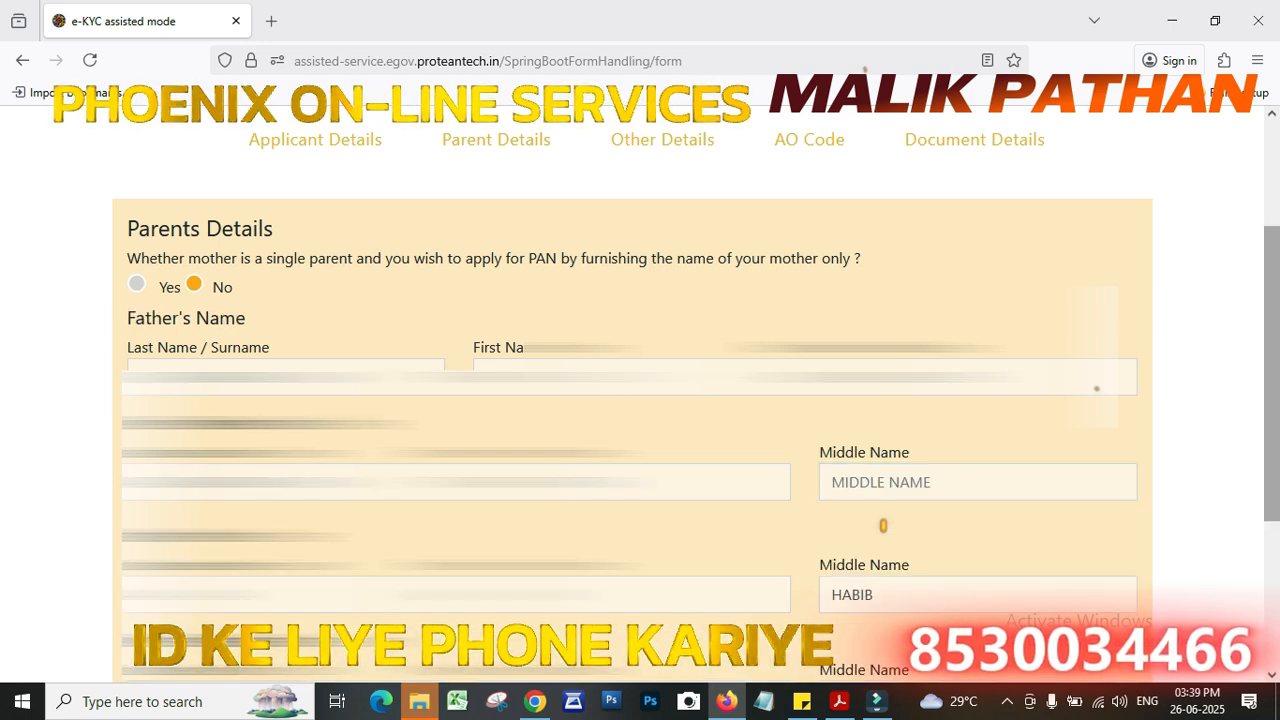
# Switch to the applicant details section and back to Parent Details.
pyautogui.scroll(-2, 883, 525)
pyautogui.scroll(-3, 883, 525)
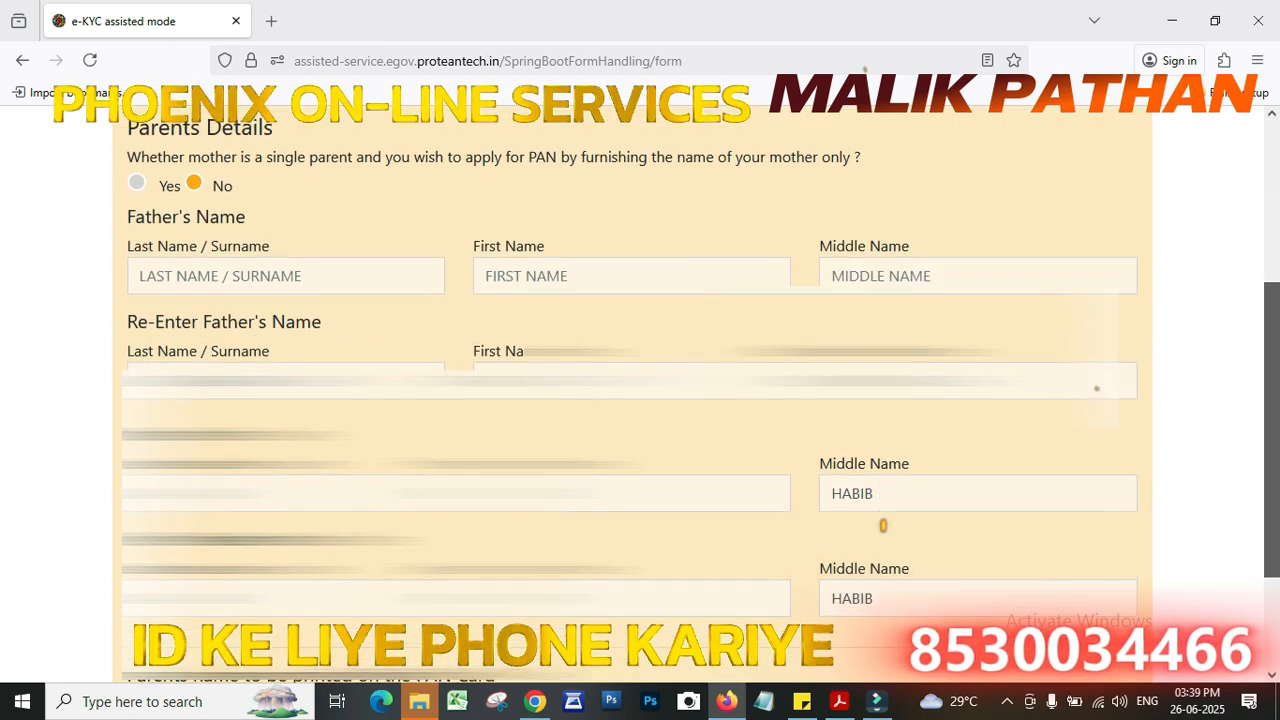
pyautogui.scroll(3, 883, 525)
pyautogui.scroll(2, 883, 525)
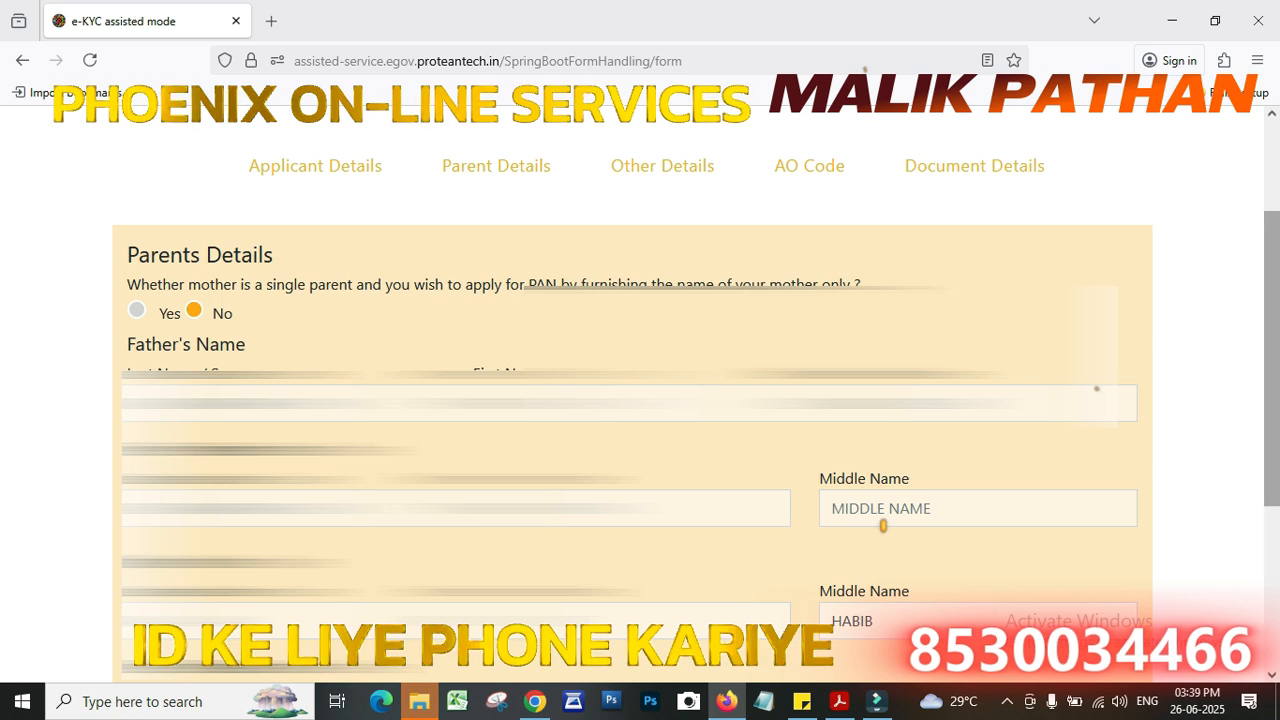
pyautogui.scroll(-1, 883, 525)
pyautogui.scroll(1, 883, 525)
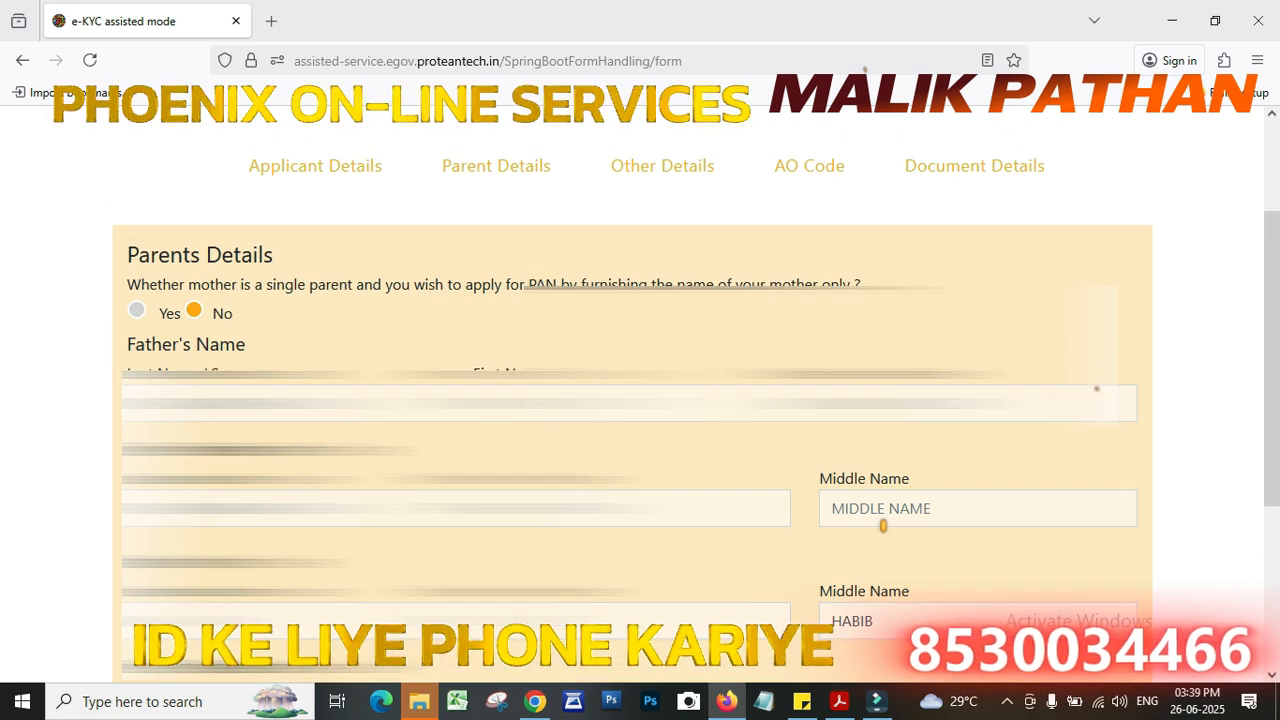
pyautogui.click(315, 166)
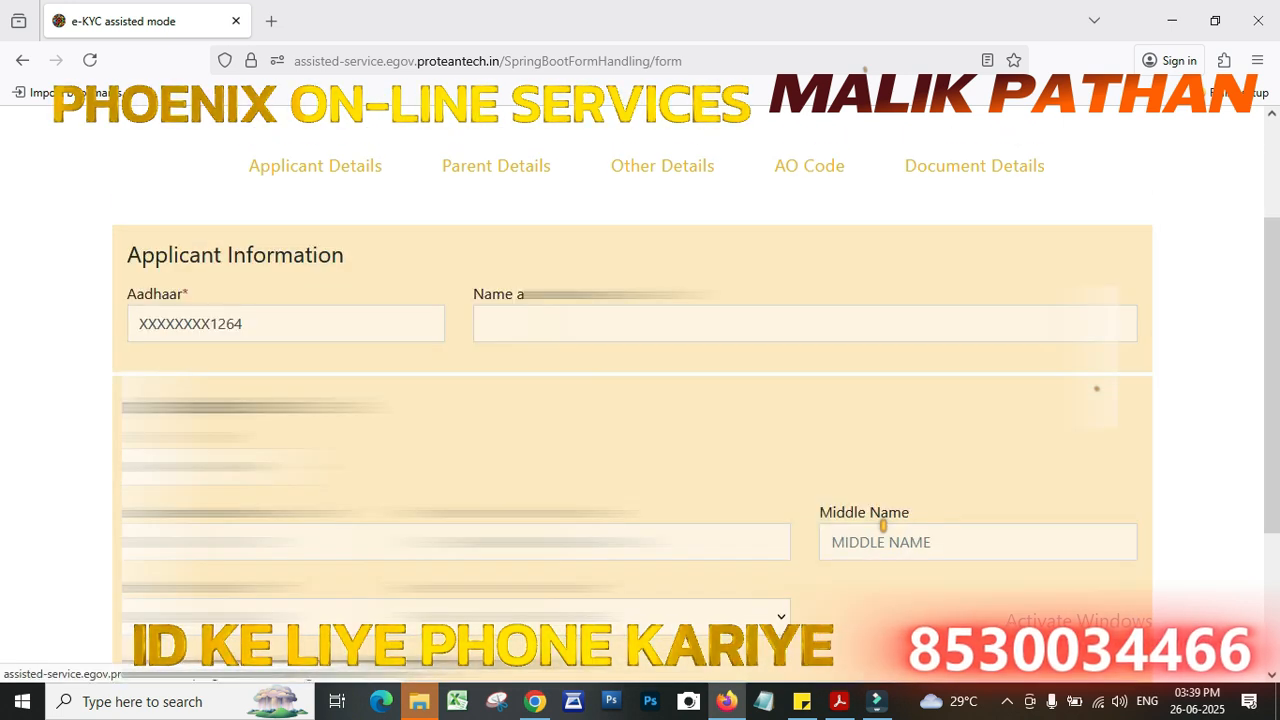
pyautogui.click(496, 166)
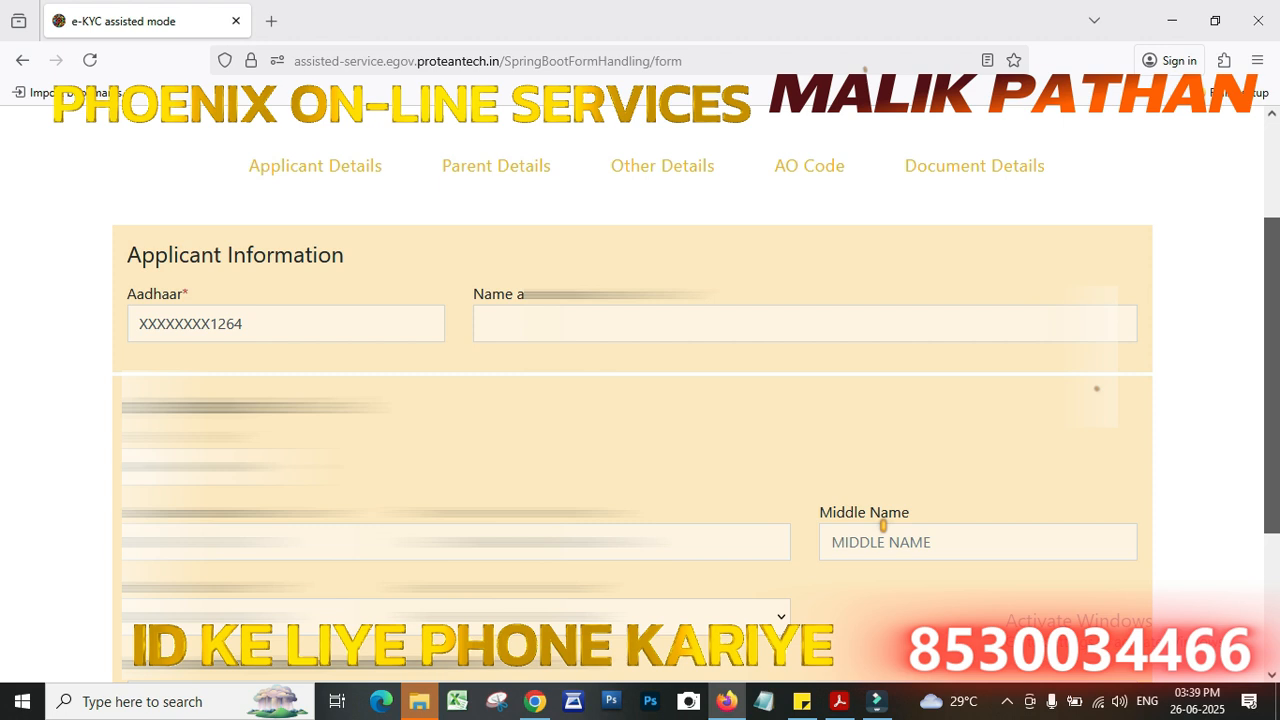
pyautogui.scroll(-1, 883, 525)
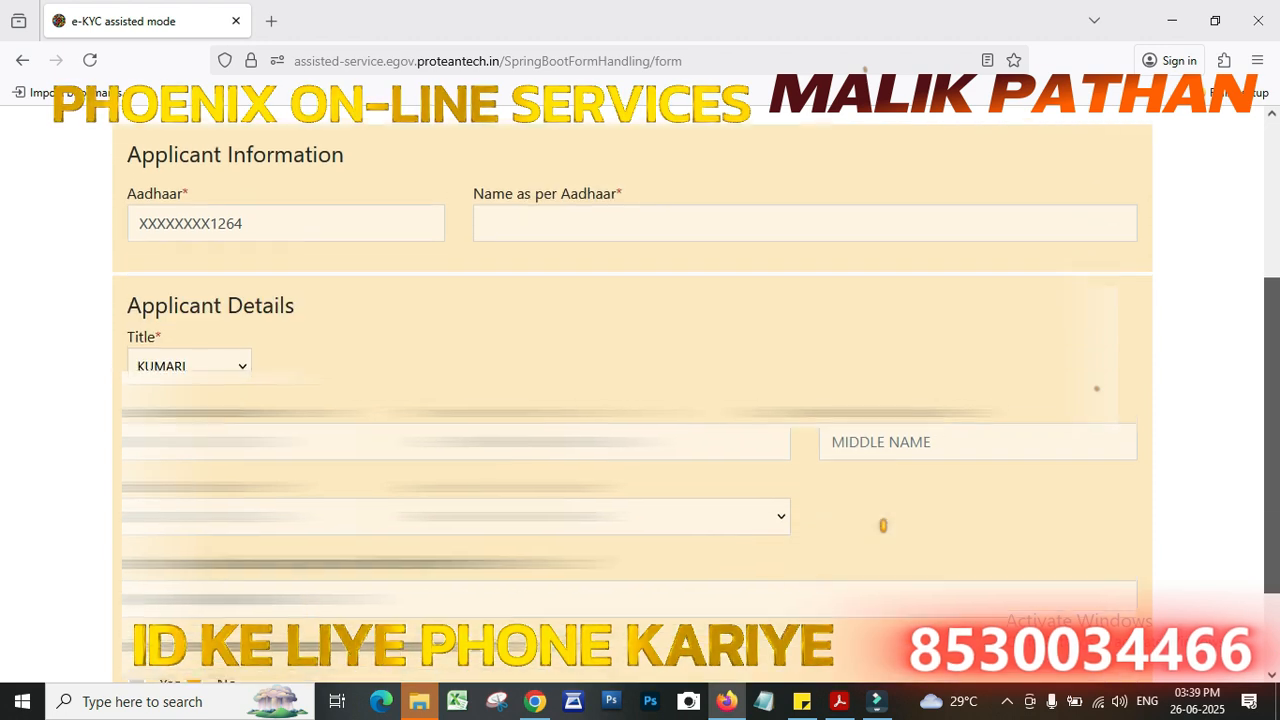
pyautogui.scroll(-1, 883, 525)
pyautogui.scroll(1, 883, 525)
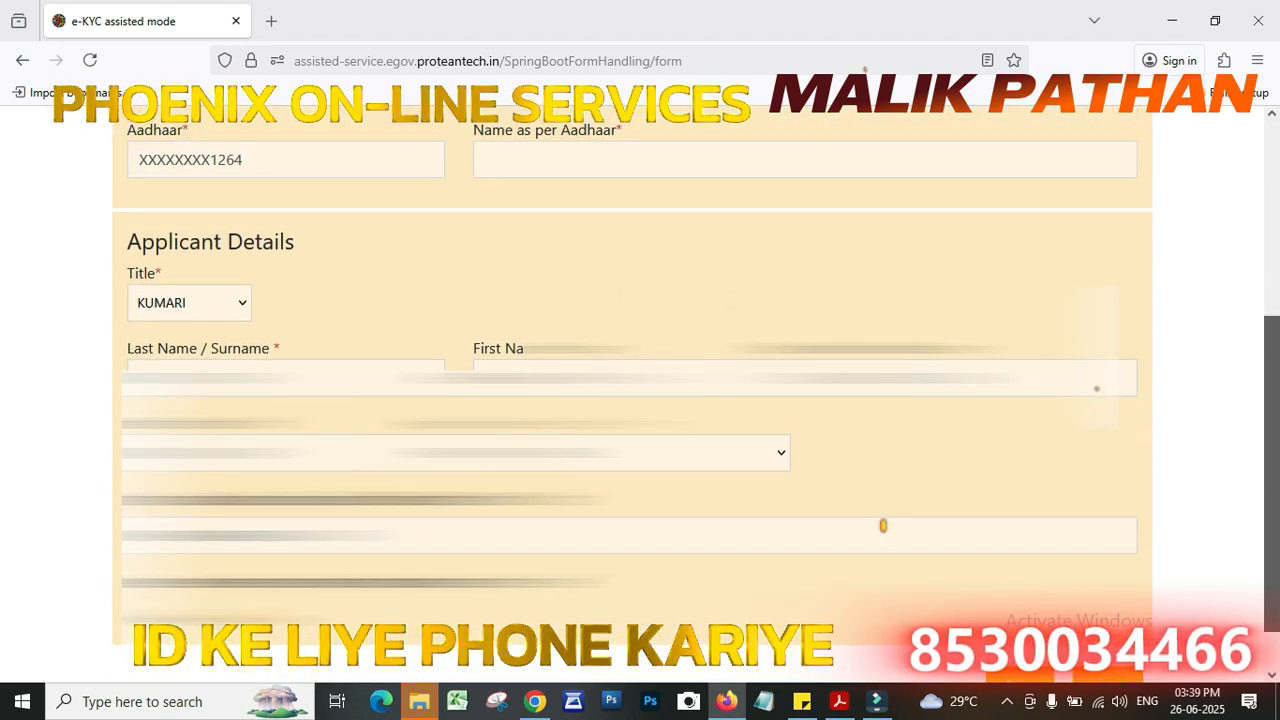
pyautogui.scroll(1, 883, 525)
pyautogui.scroll(-1, 883, 525)
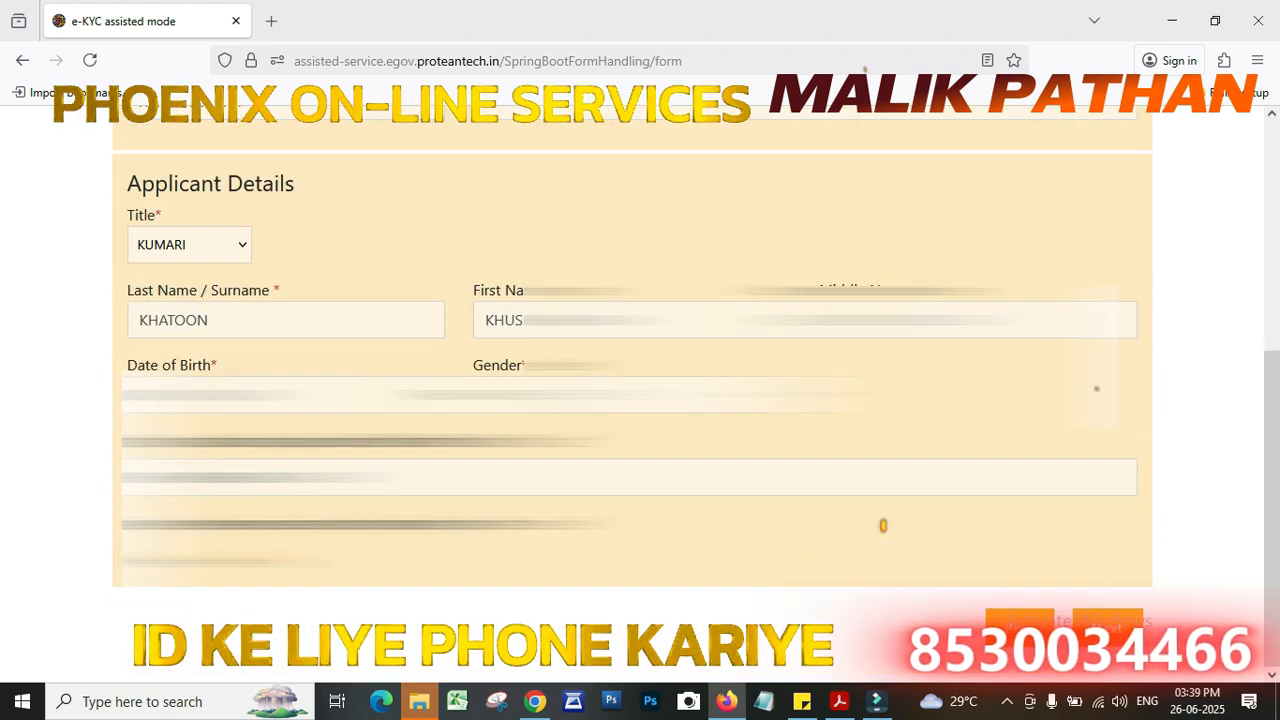
pyautogui.click(1107, 628)
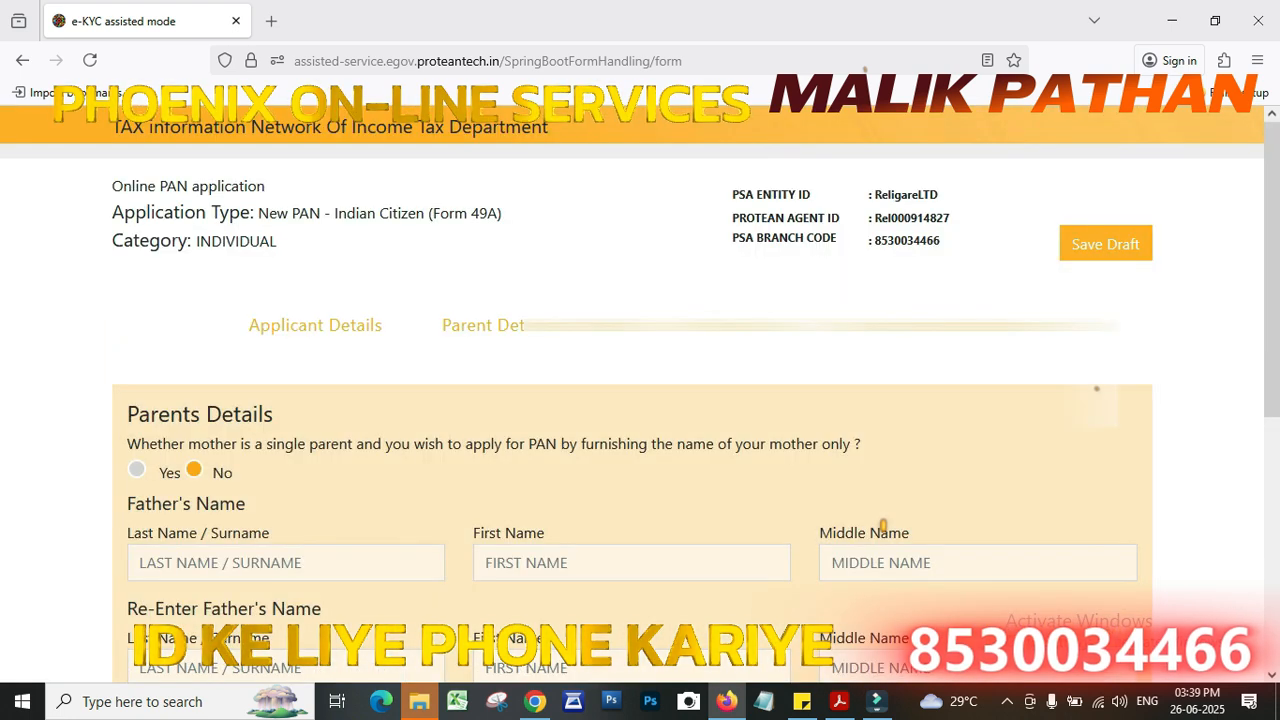
pyautogui.scroll(-3, 883, 525)
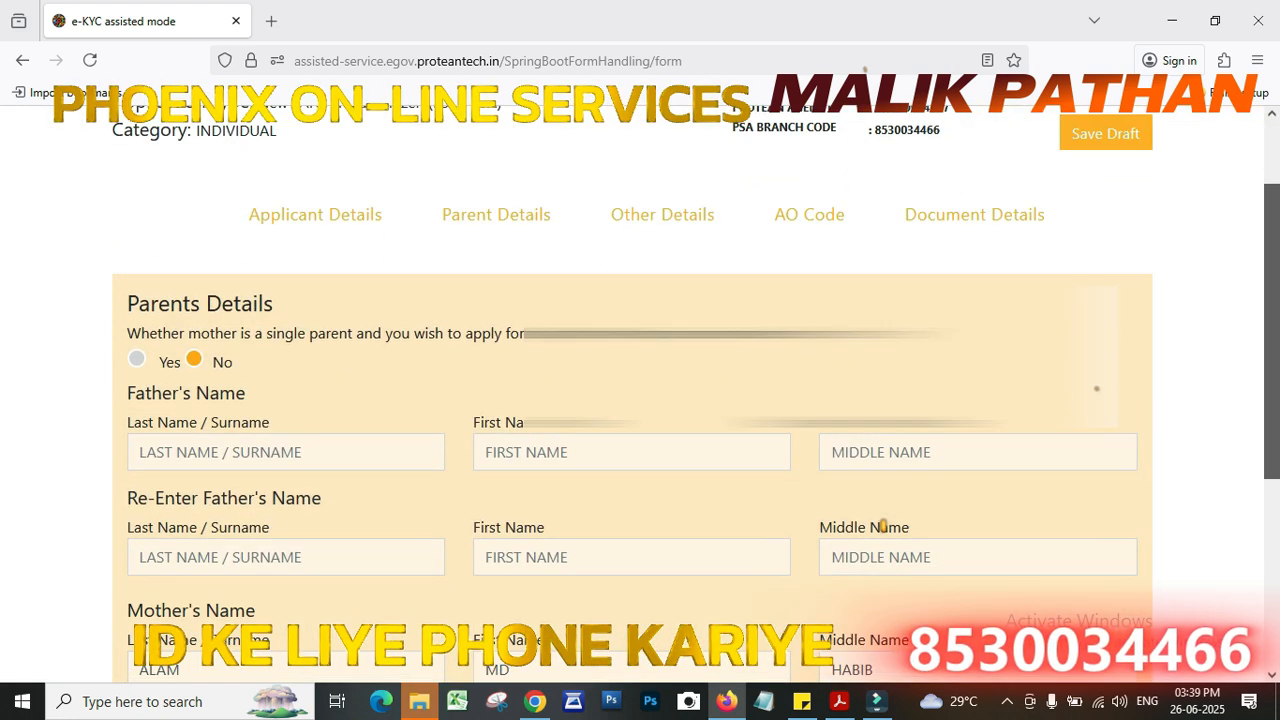
# Enter the father's surname, first and middle names, and re-enter surname and first name.
pyautogui.press('Tab')
pyautogui.press('Tab')
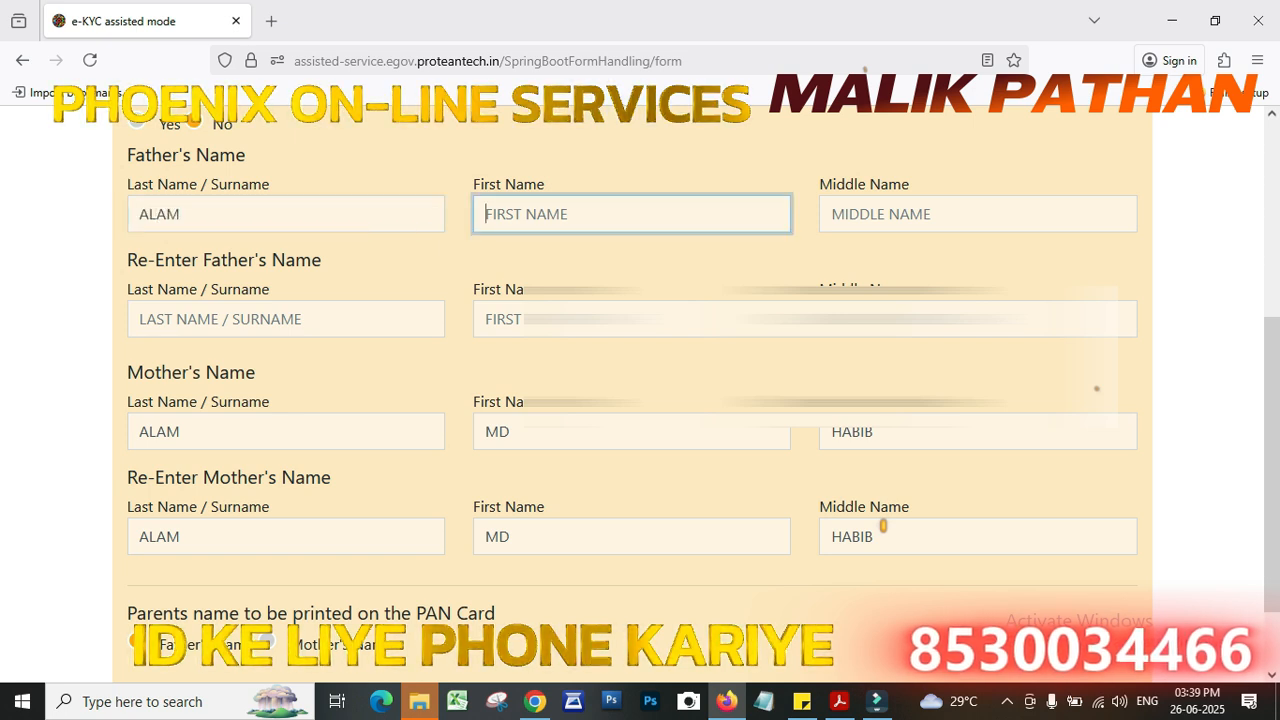
pyautogui.press('Tab')
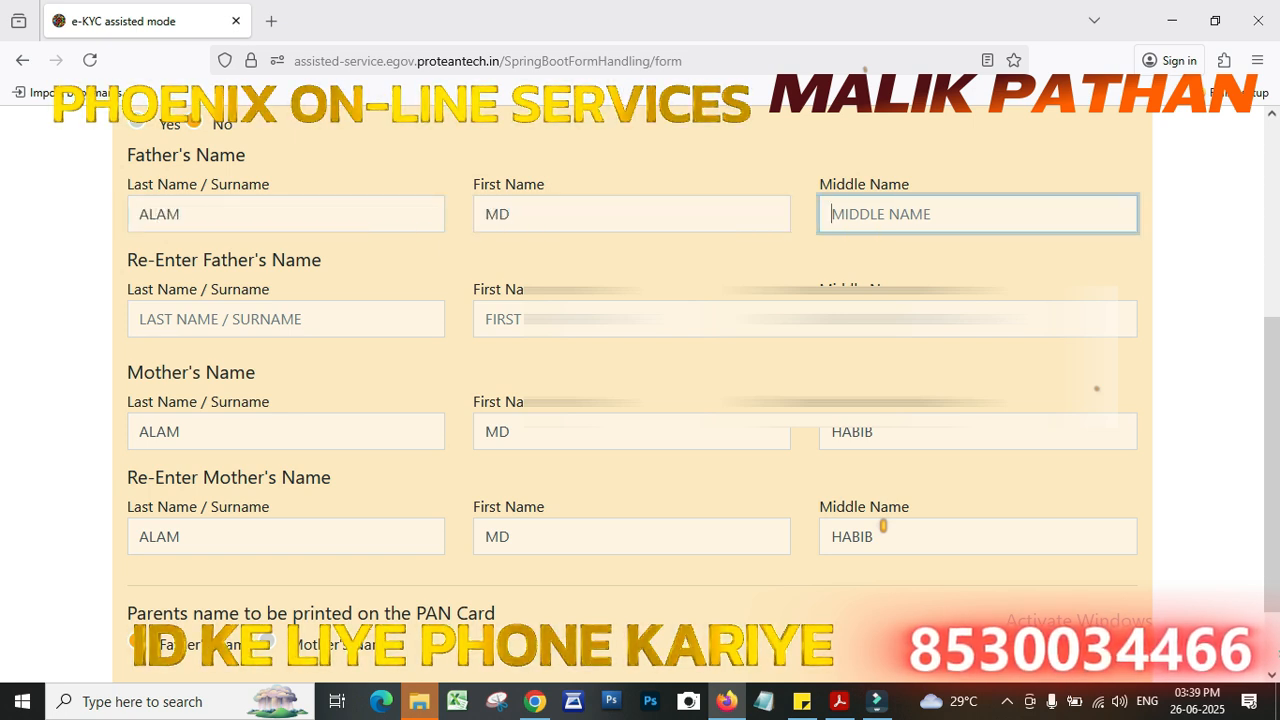
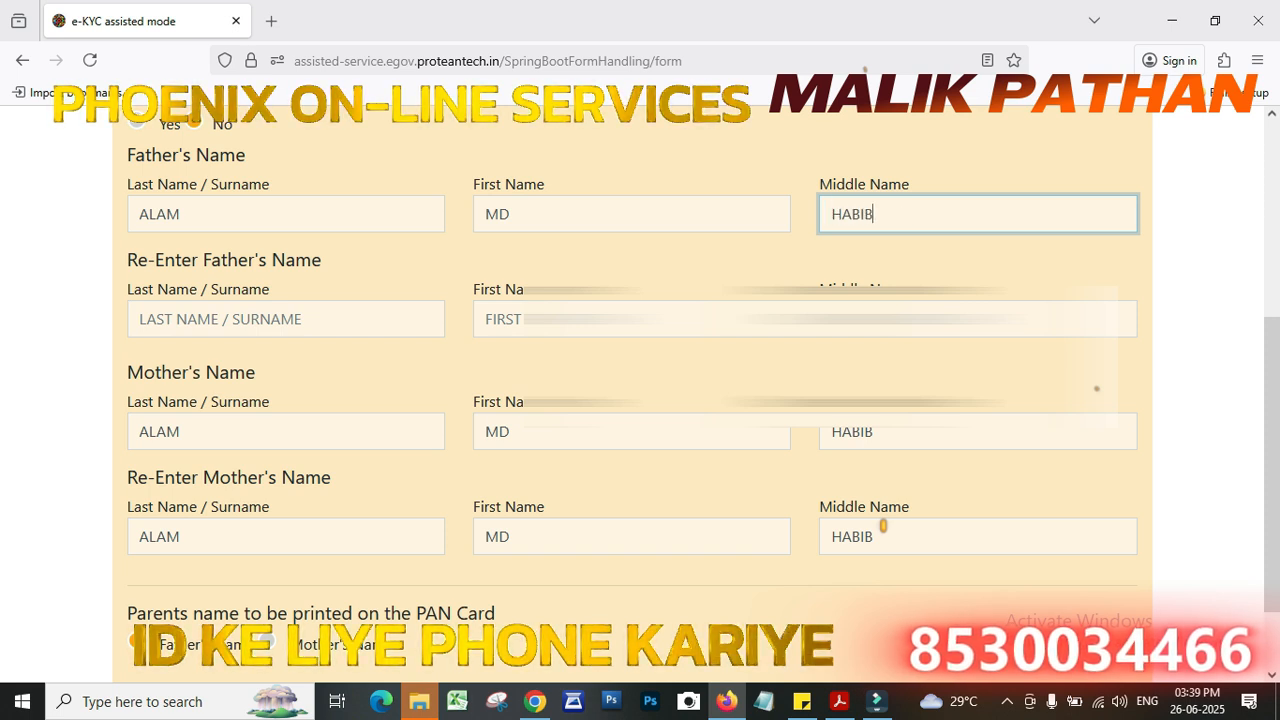
pyautogui.click(286, 318)
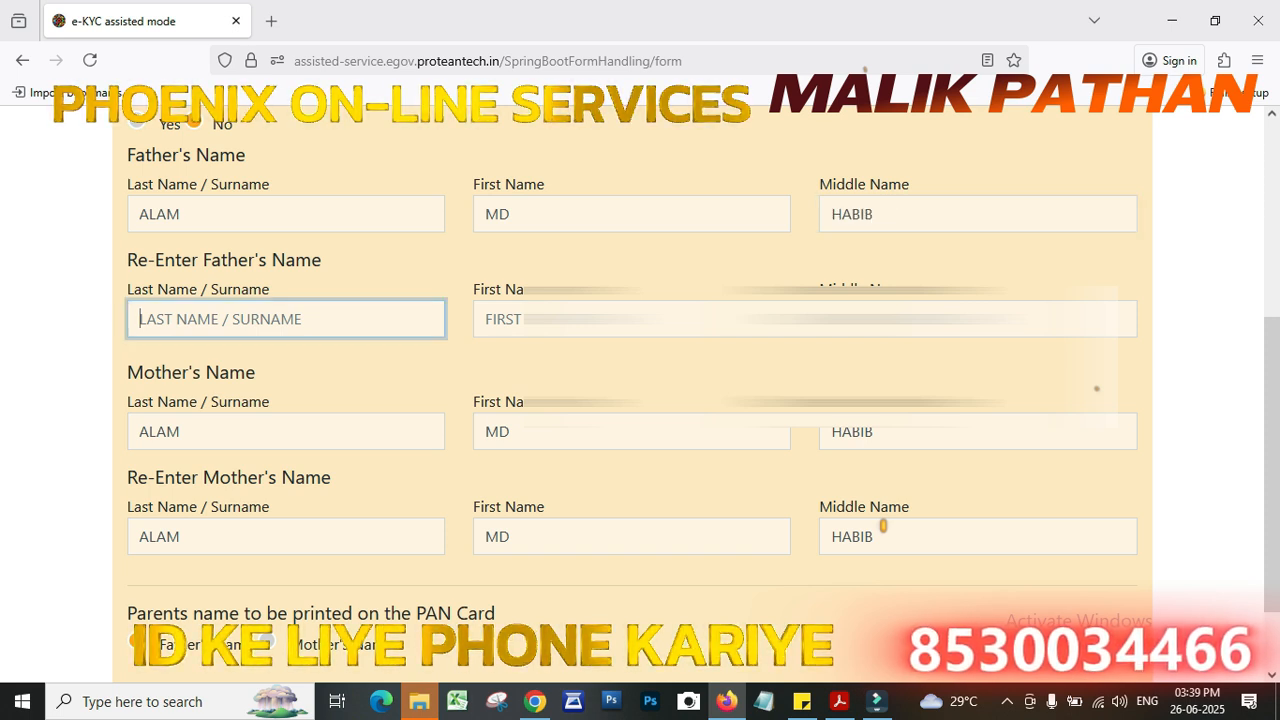
pyautogui.press('Tab')
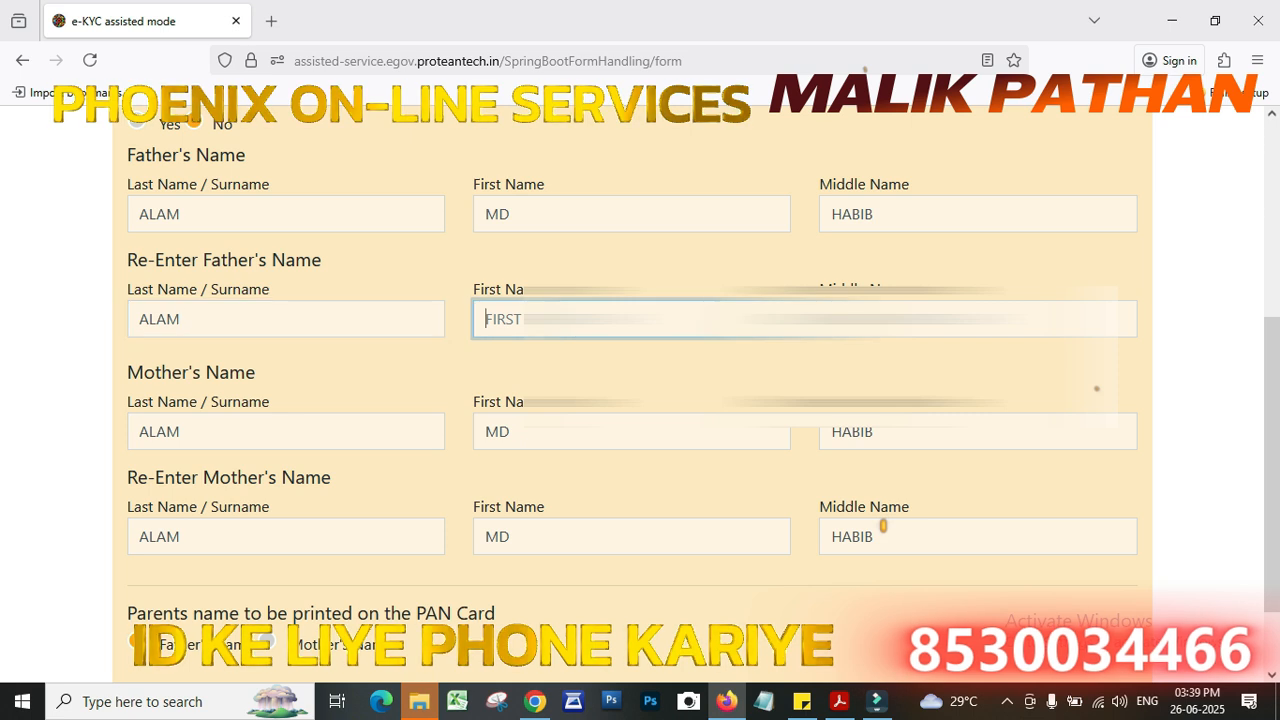
pyautogui.press('Tab')
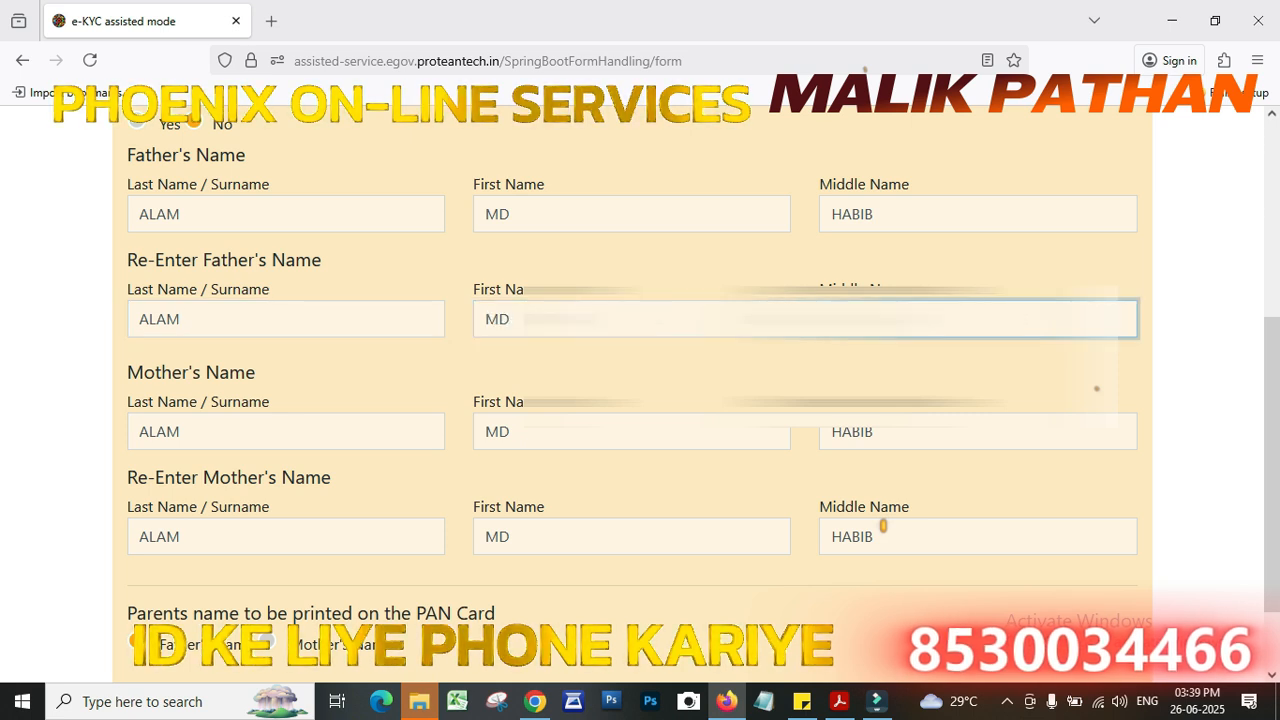
# Correct the father's surname field after a mistyped entry.
pyautogui.click(183, 214)
pyautogui.press('BackSpace')
pyautogui.write('HABIB')
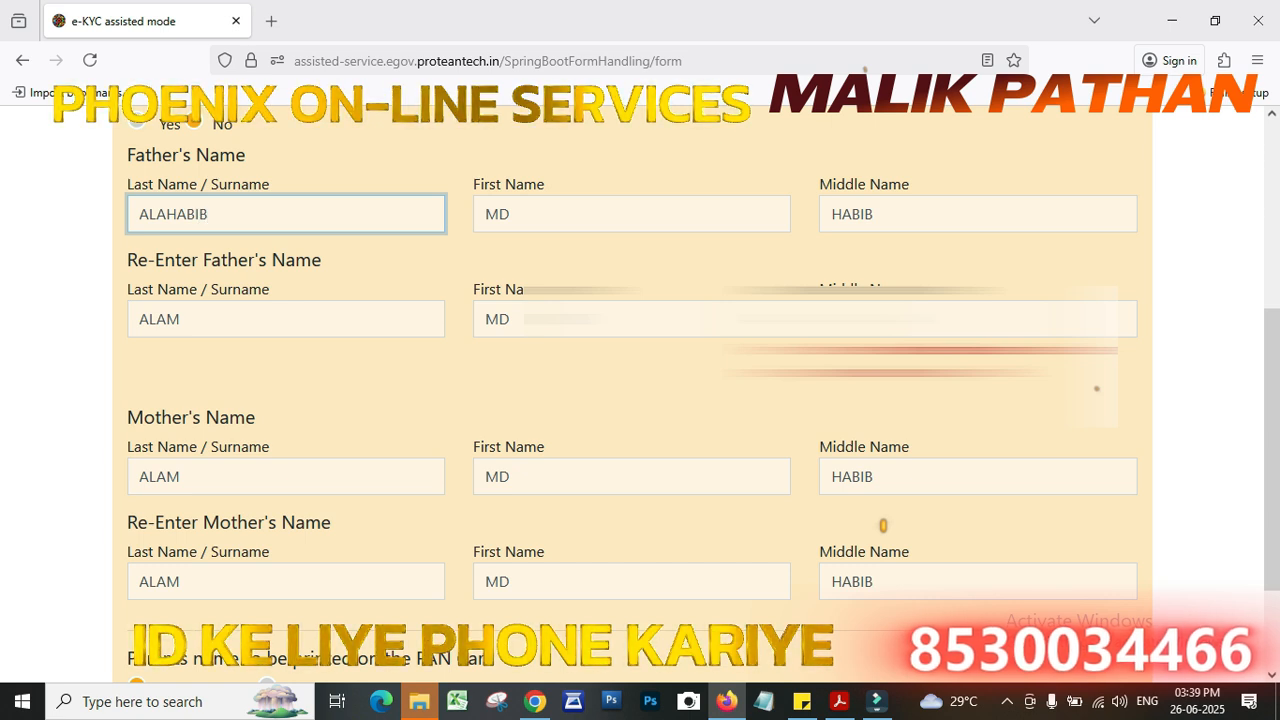
pyautogui.click(978, 319)
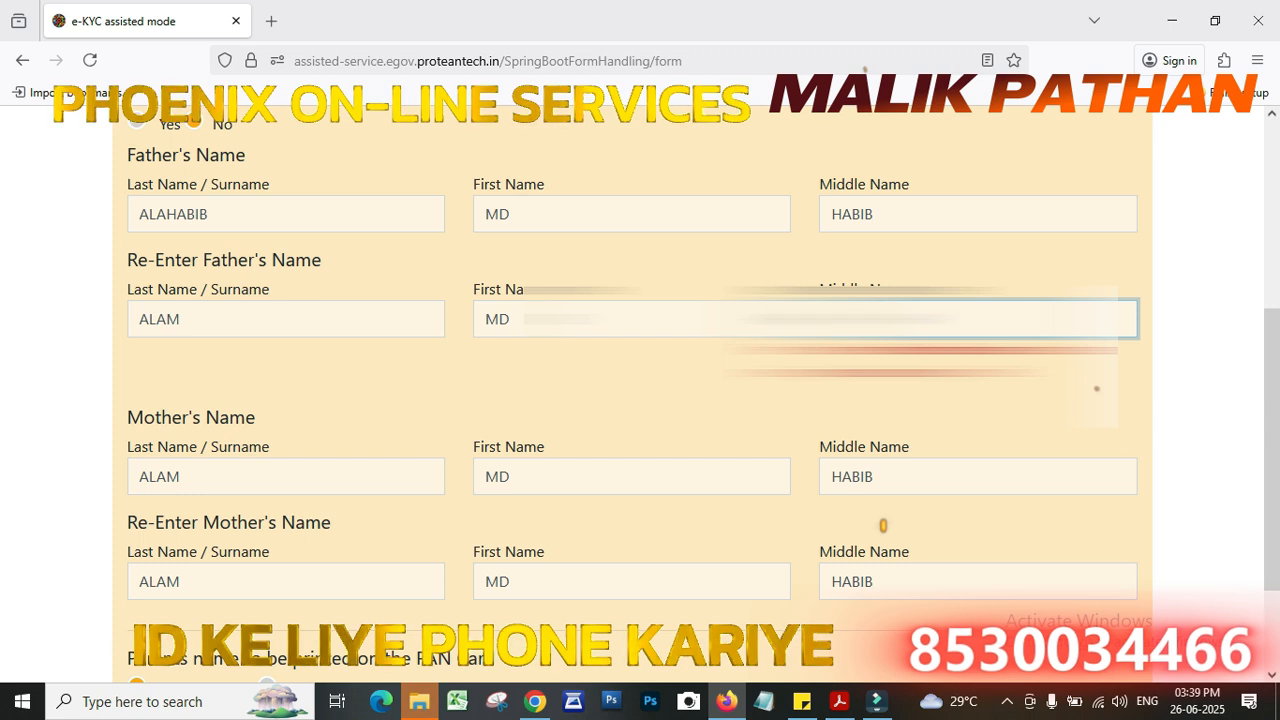
pyautogui.click(883, 525)
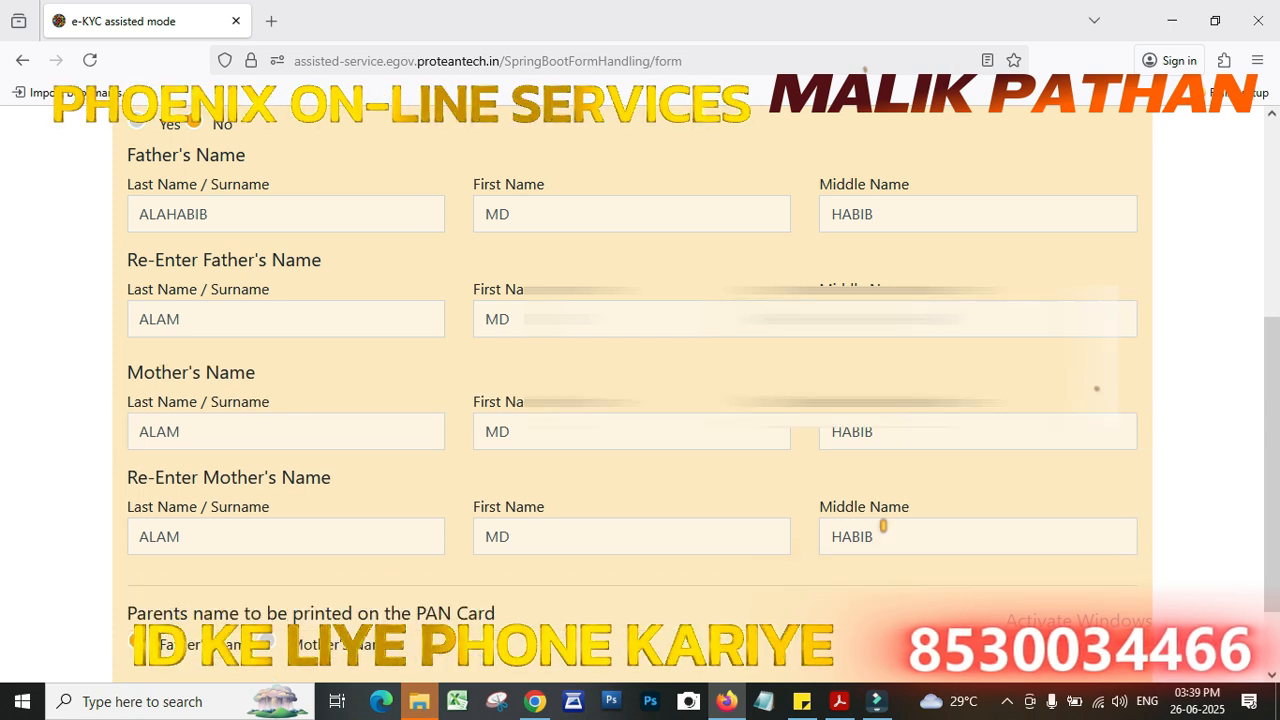
pyautogui.click(210, 214)
pyautogui.press('BackSpace')
pyautogui.press('BackSpace')
pyautogui.press('BackSpace')
pyautogui.press('BackSpace')
pyautogui.press('BackSpace')
pyautogui.press('BackSpace')
pyautogui.press('BackSpace')
pyautogui.press('BackSpace')
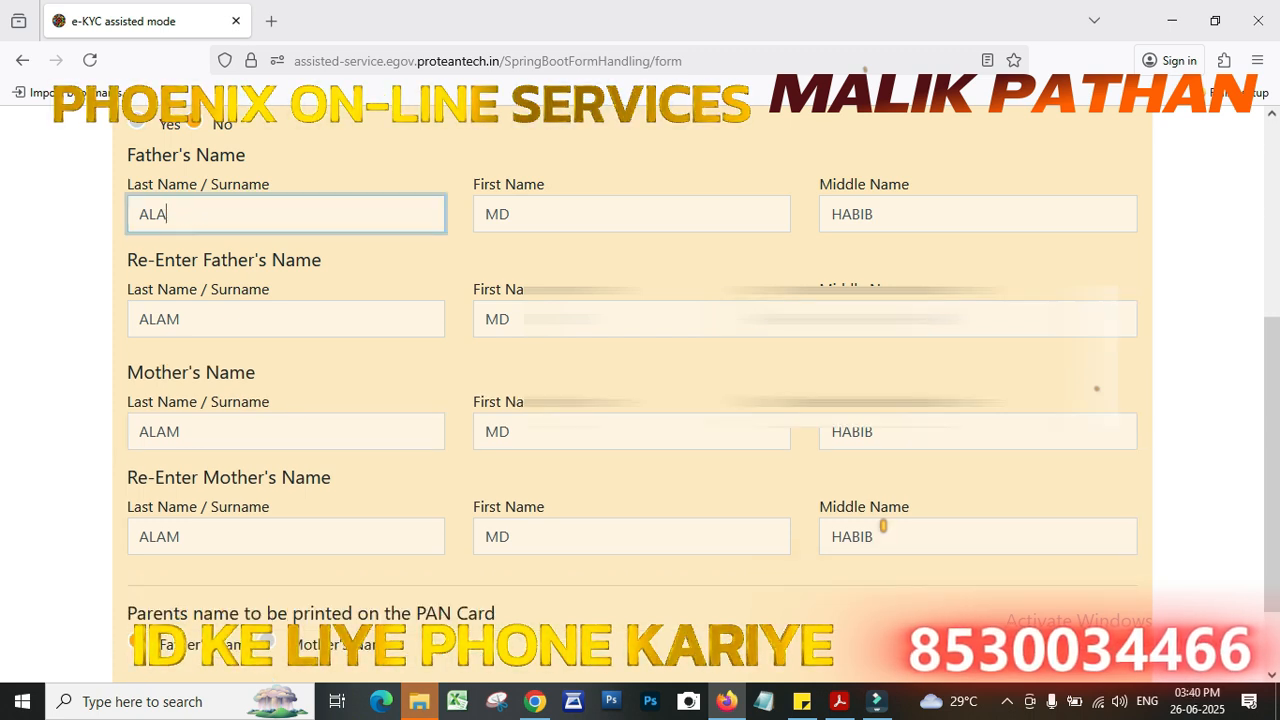
pyautogui.write('ALA')
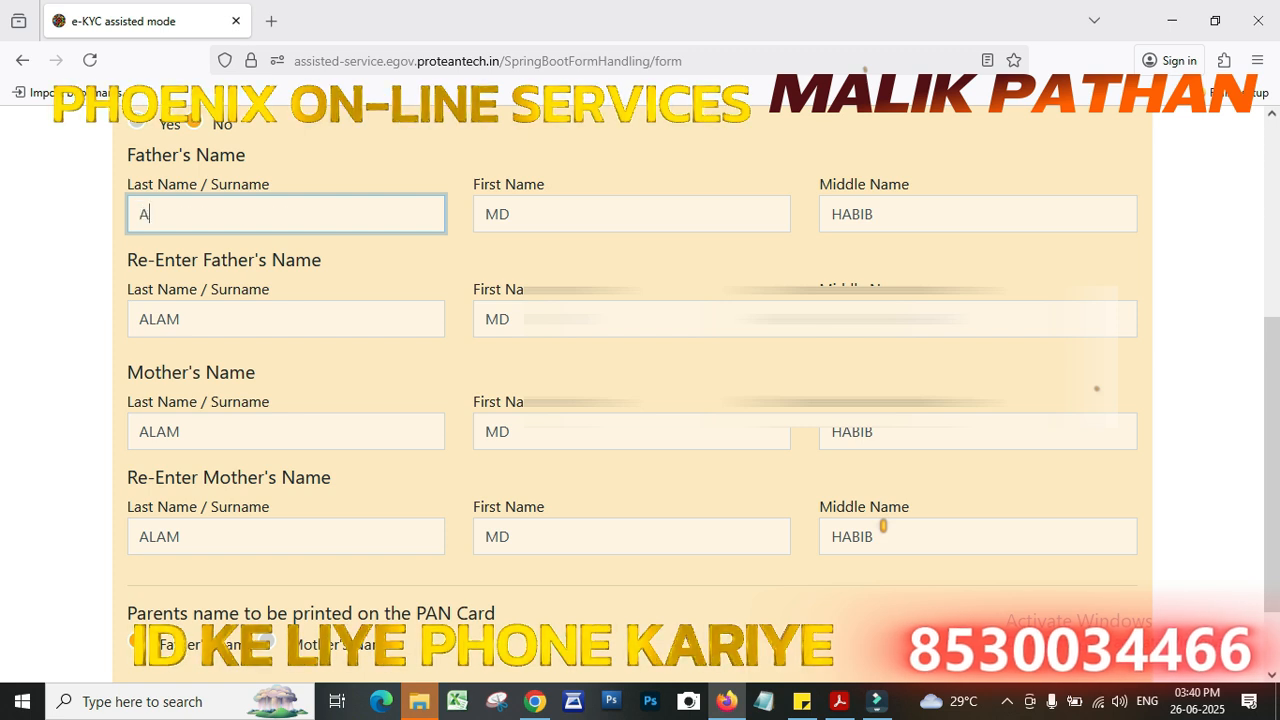
pyautogui.write('M')
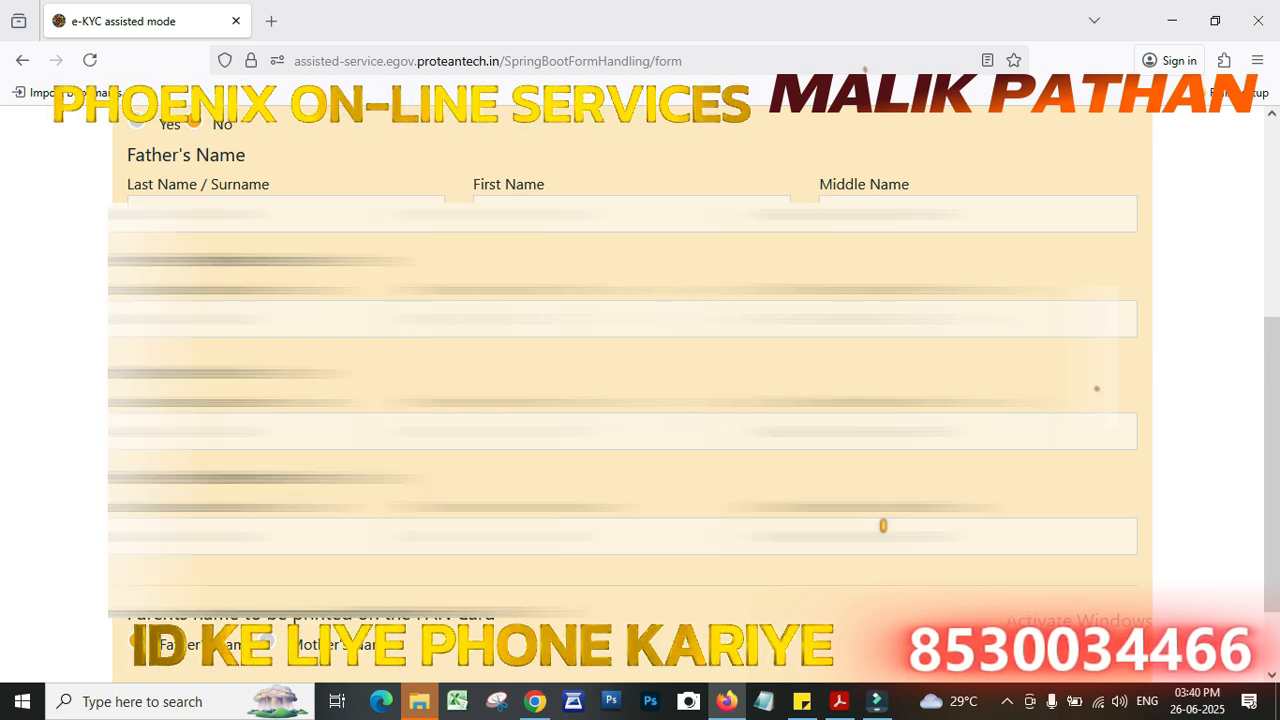
# Correct the middle field of the name row and save the step with Next.
pyautogui.scroll(-1, 883, 525)
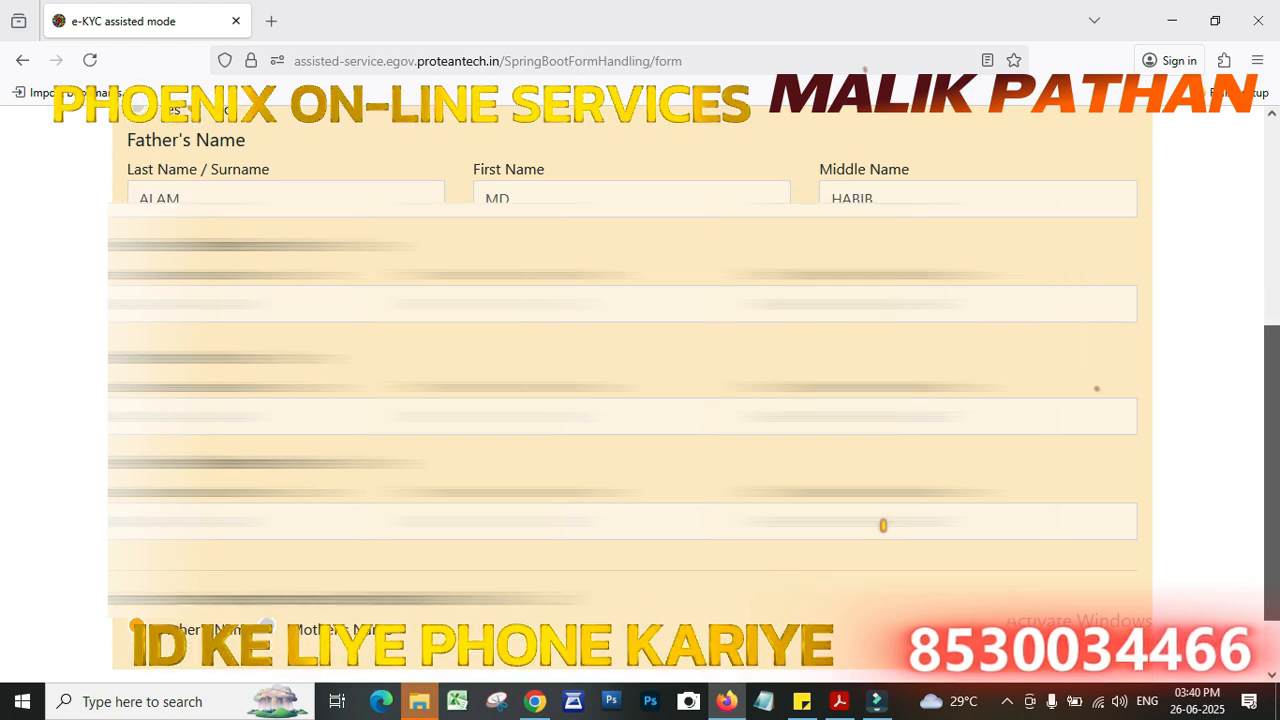
pyautogui.scroll(2, 883, 525)
pyautogui.scroll(-1, 883, 525)
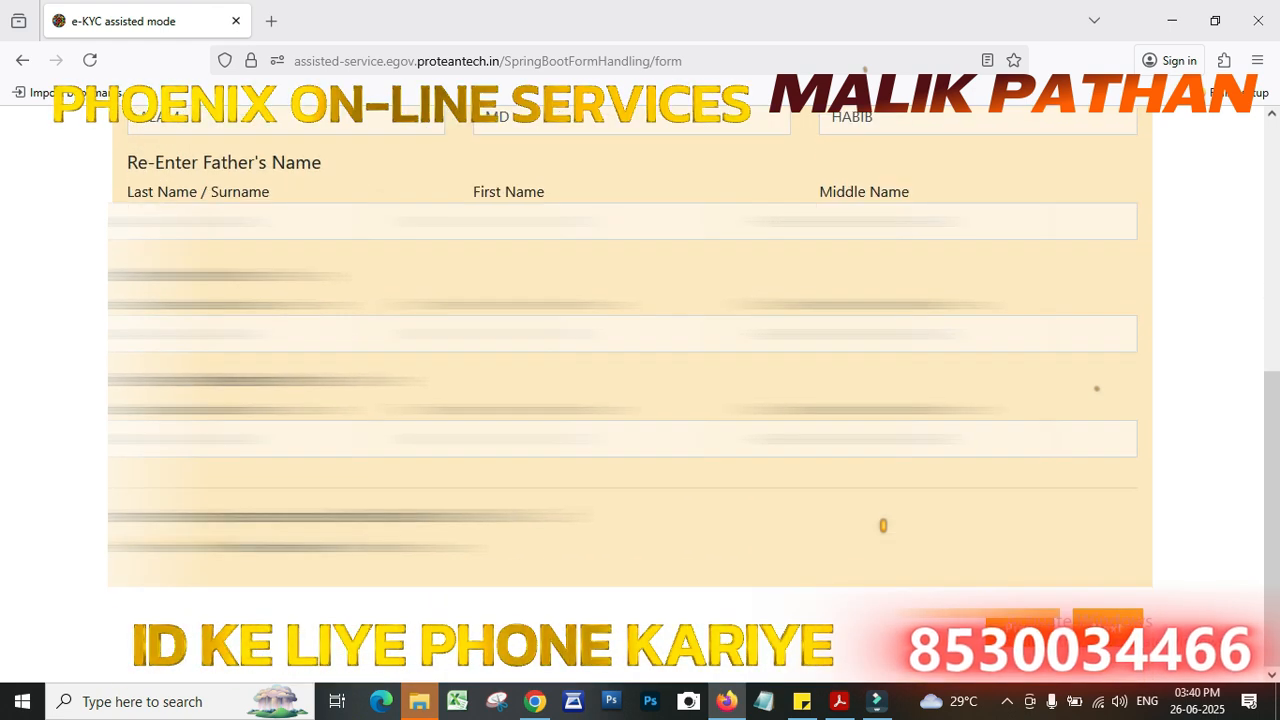
pyautogui.scroll(6, 883, 525)
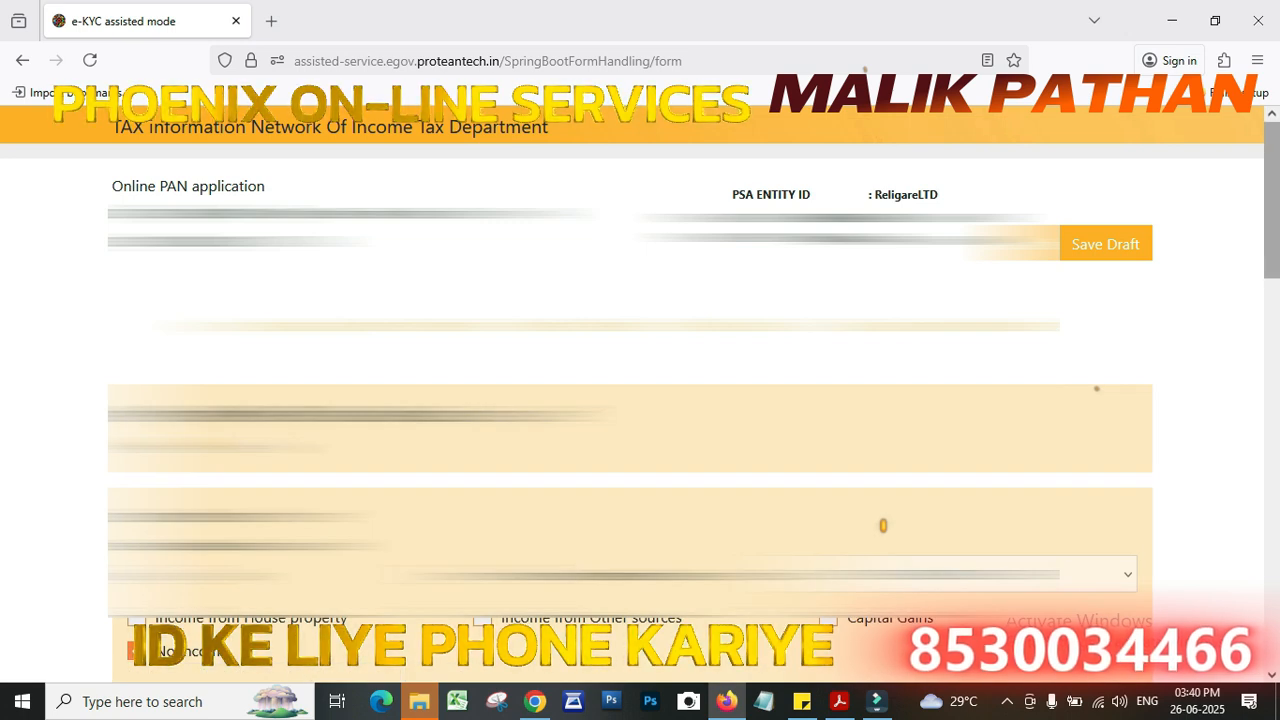
pyautogui.scroll(-6, 883, 525)
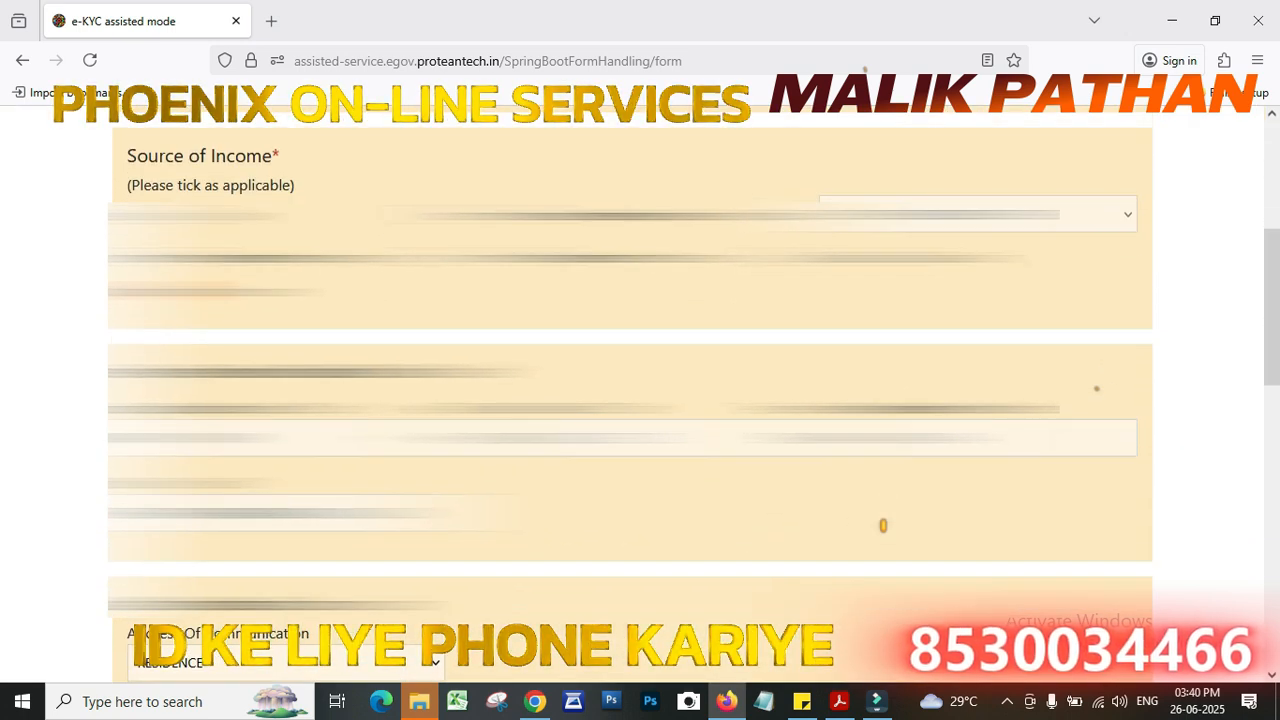
pyautogui.click(632, 438)
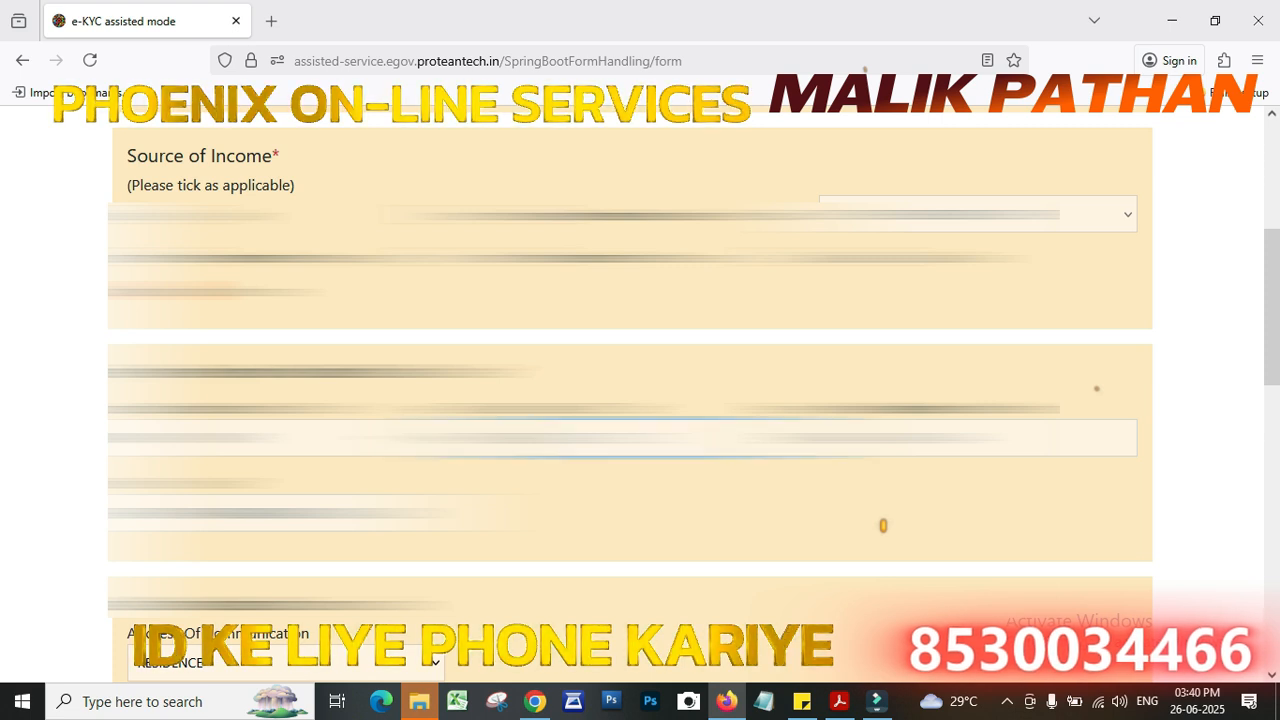
pyautogui.write('M')
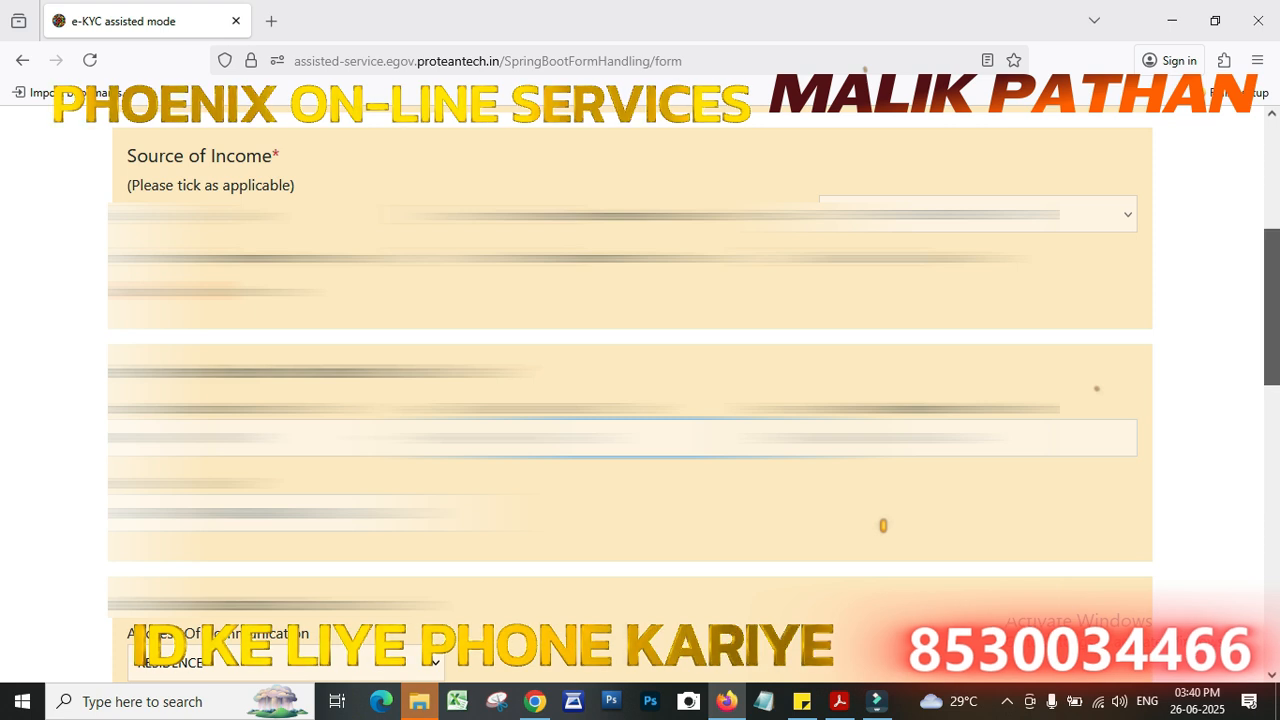
pyautogui.scroll(-5, 883, 525)
pyautogui.scroll(-5, 883, 525)
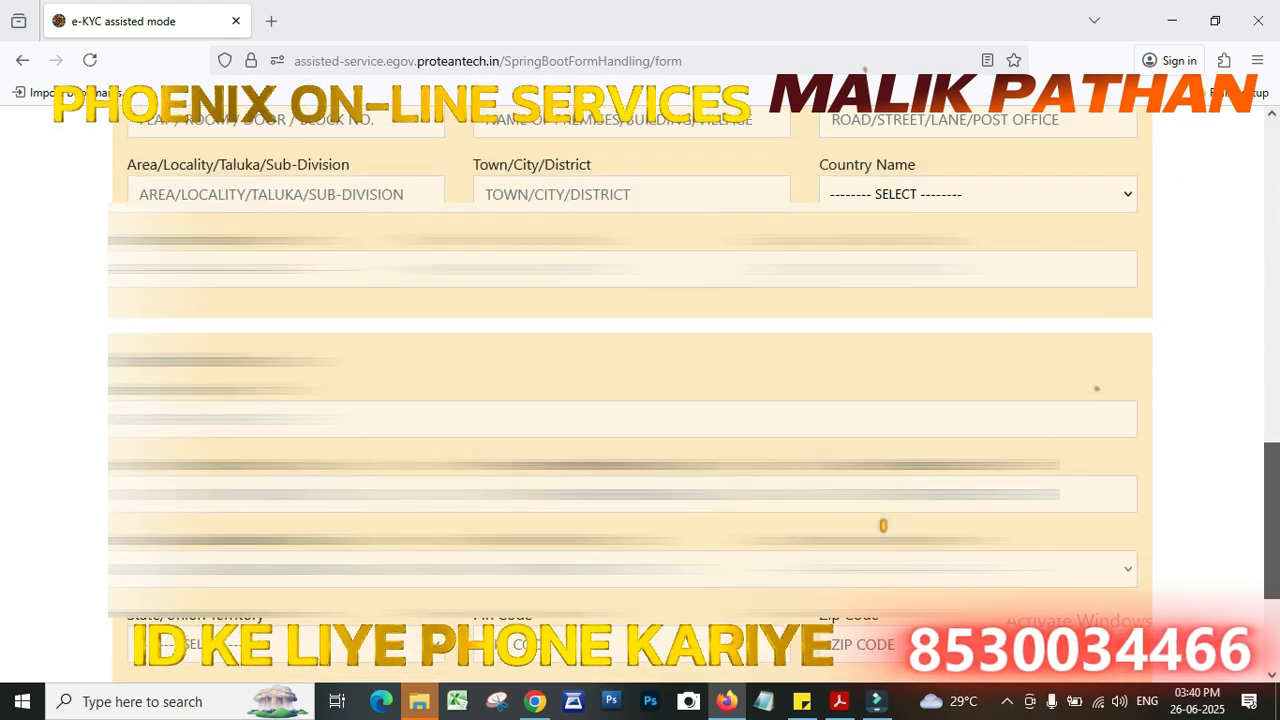
pyautogui.click(1107, 626)
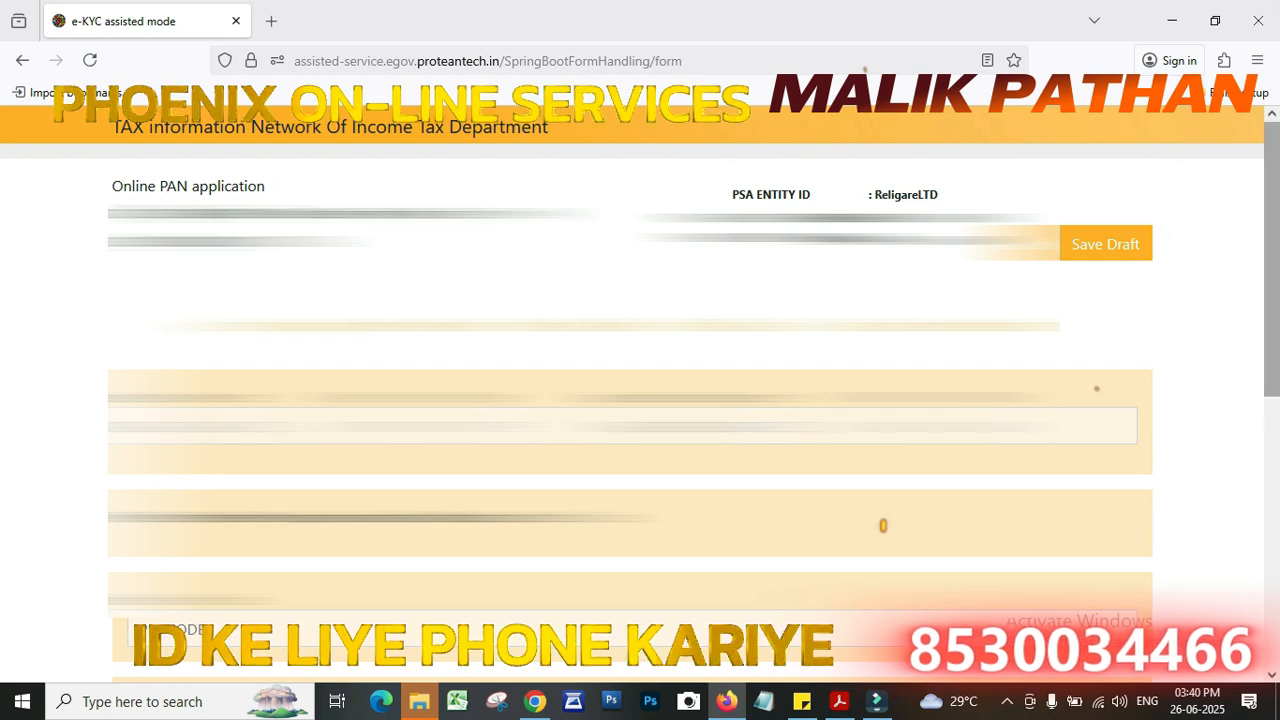
# Set the AO code state to BIHAR and choose a district from the city list.
pyautogui.scroll(-5, 883, 525)
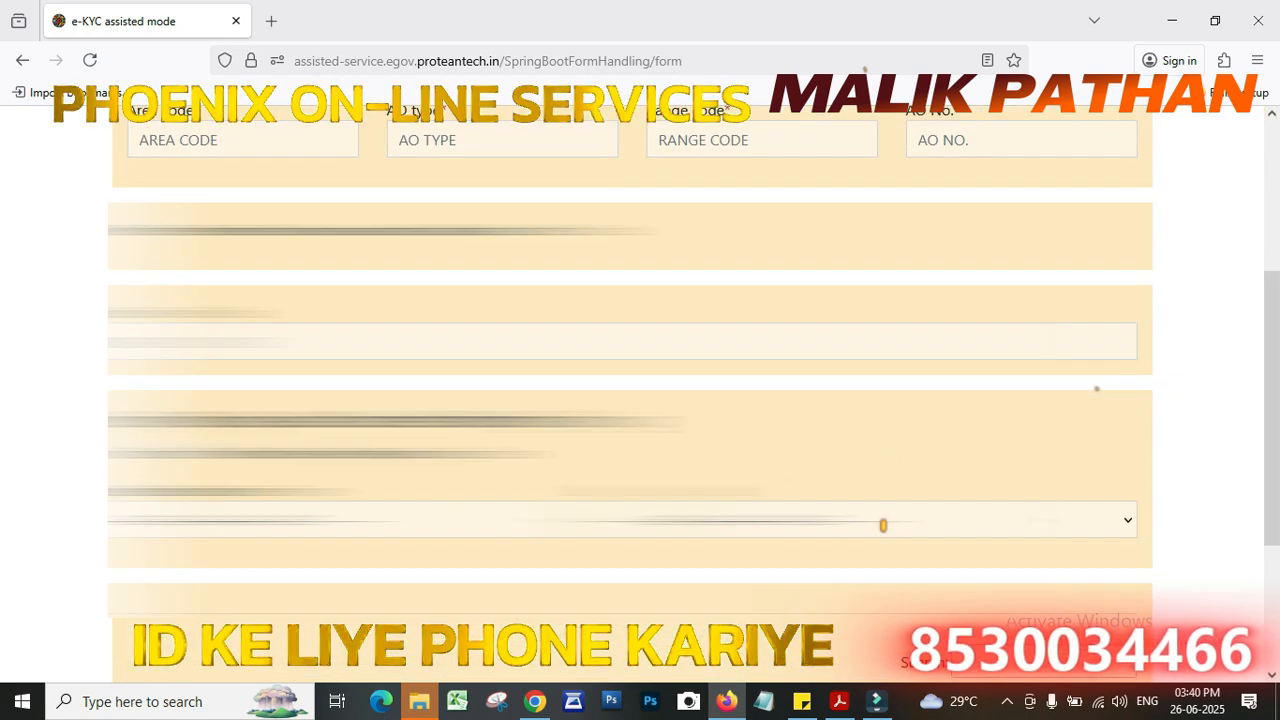
pyautogui.click(883, 525)
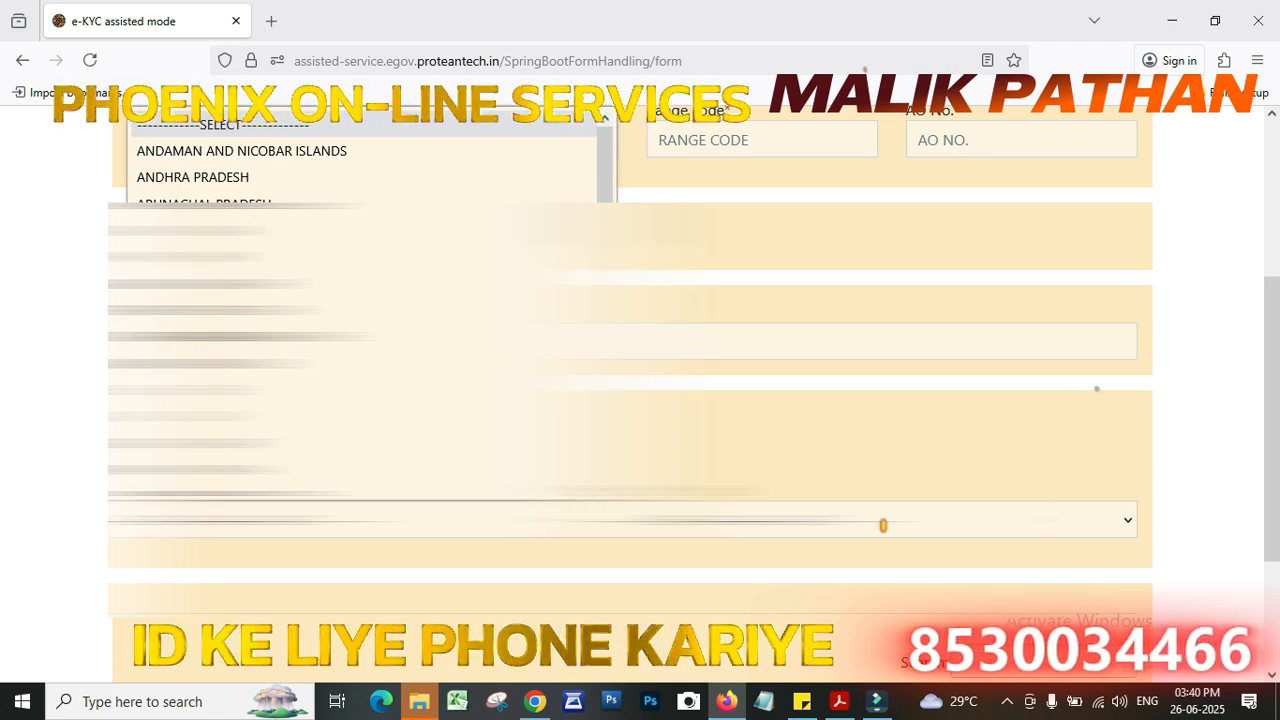
pyautogui.press('b')
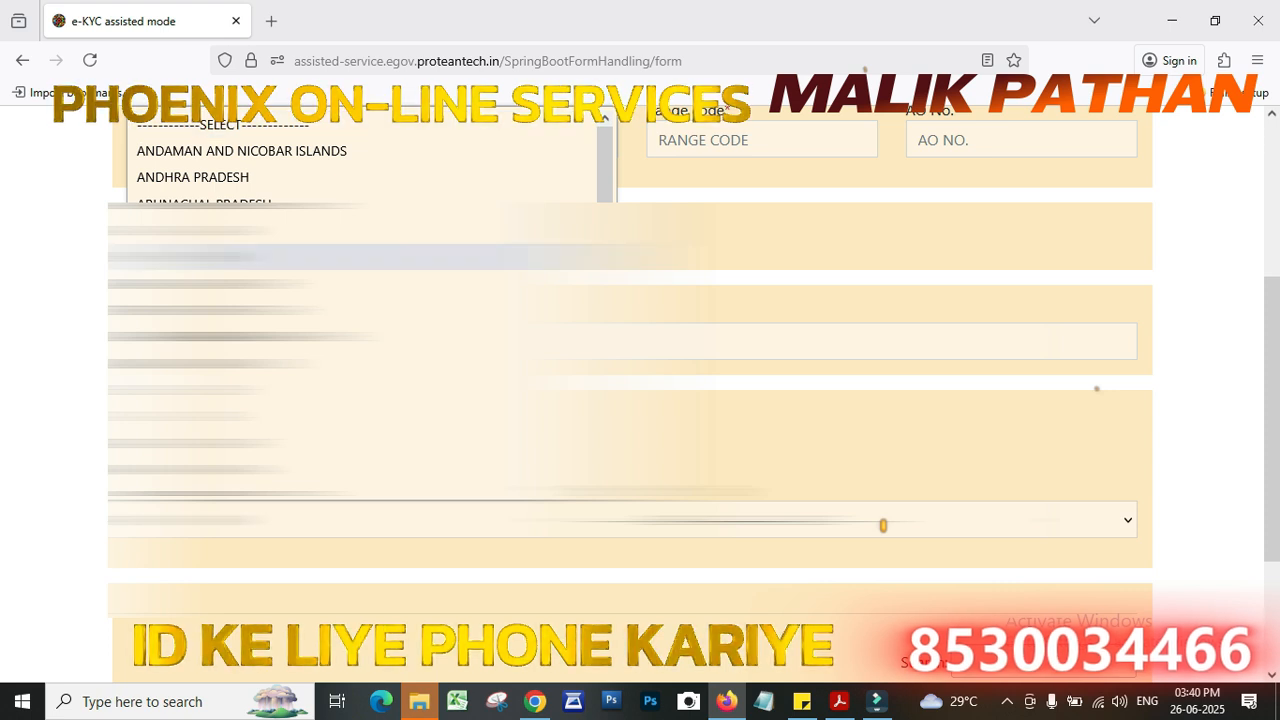
pyautogui.press('Return')
pyautogui.click(883, 525)
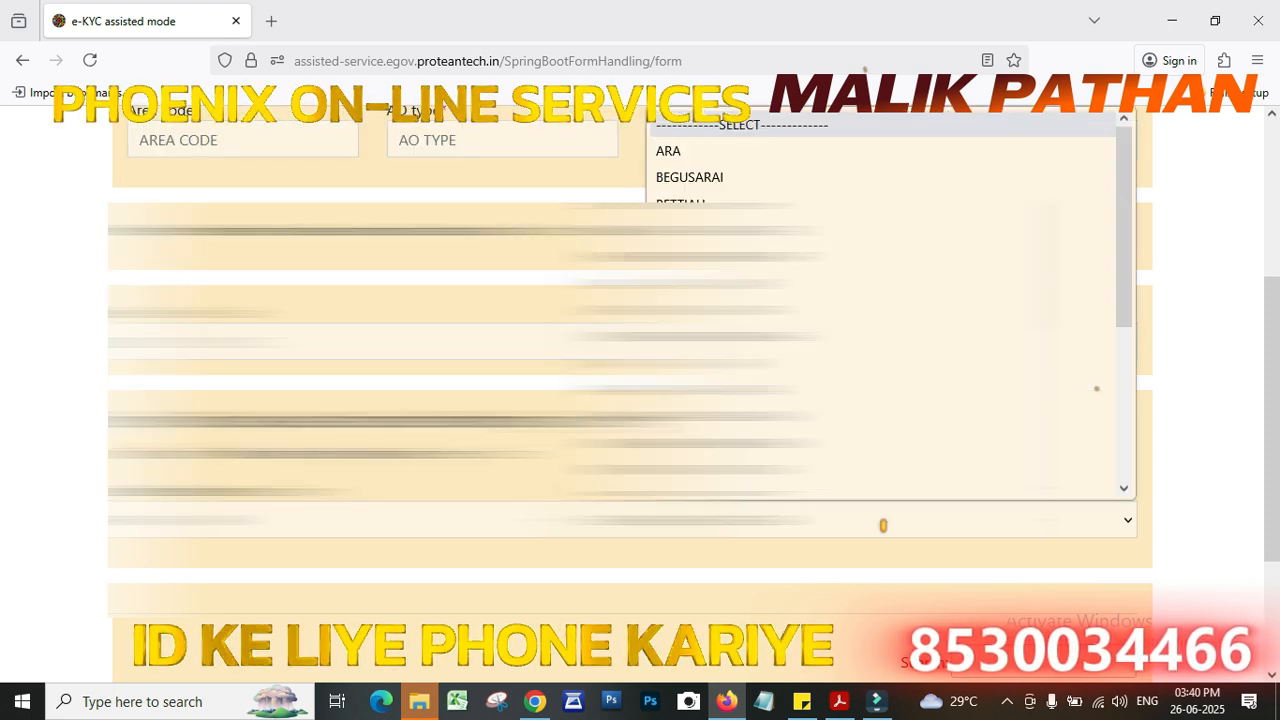
pyautogui.press('Down')
pyautogui.press('Down')
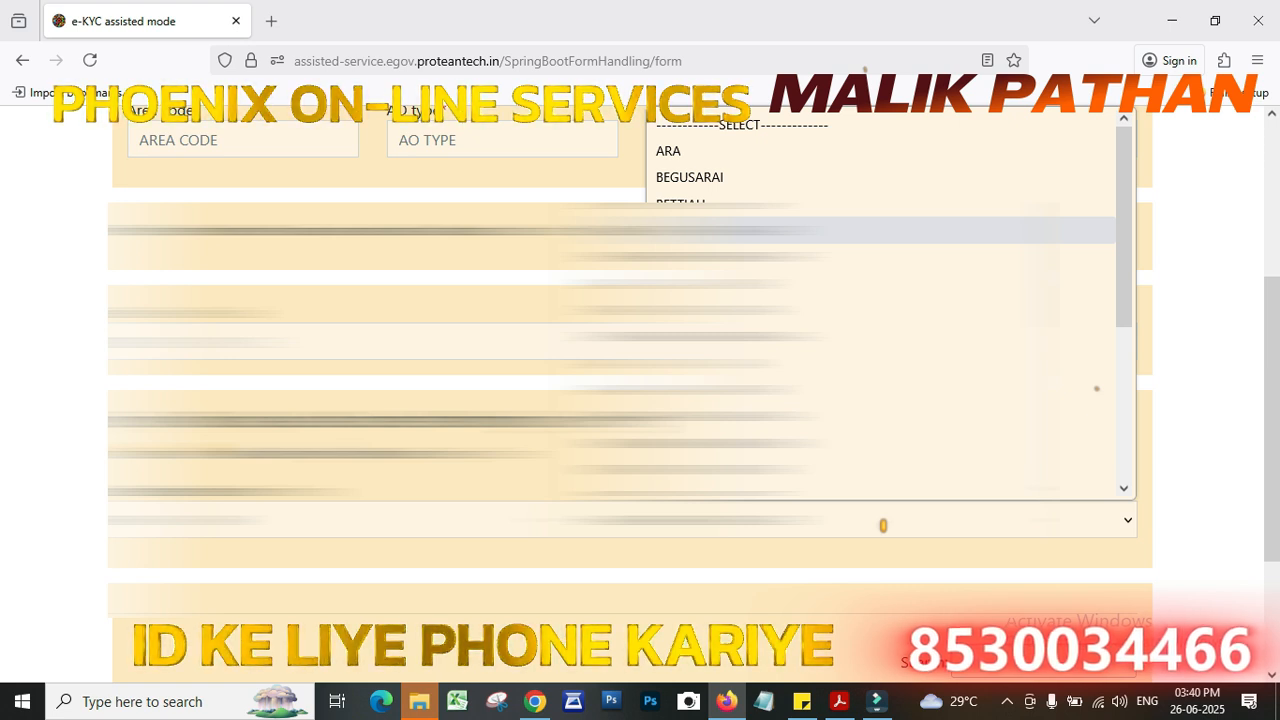
pyautogui.press('Return')
pyautogui.scroll(-3, 883, 525)
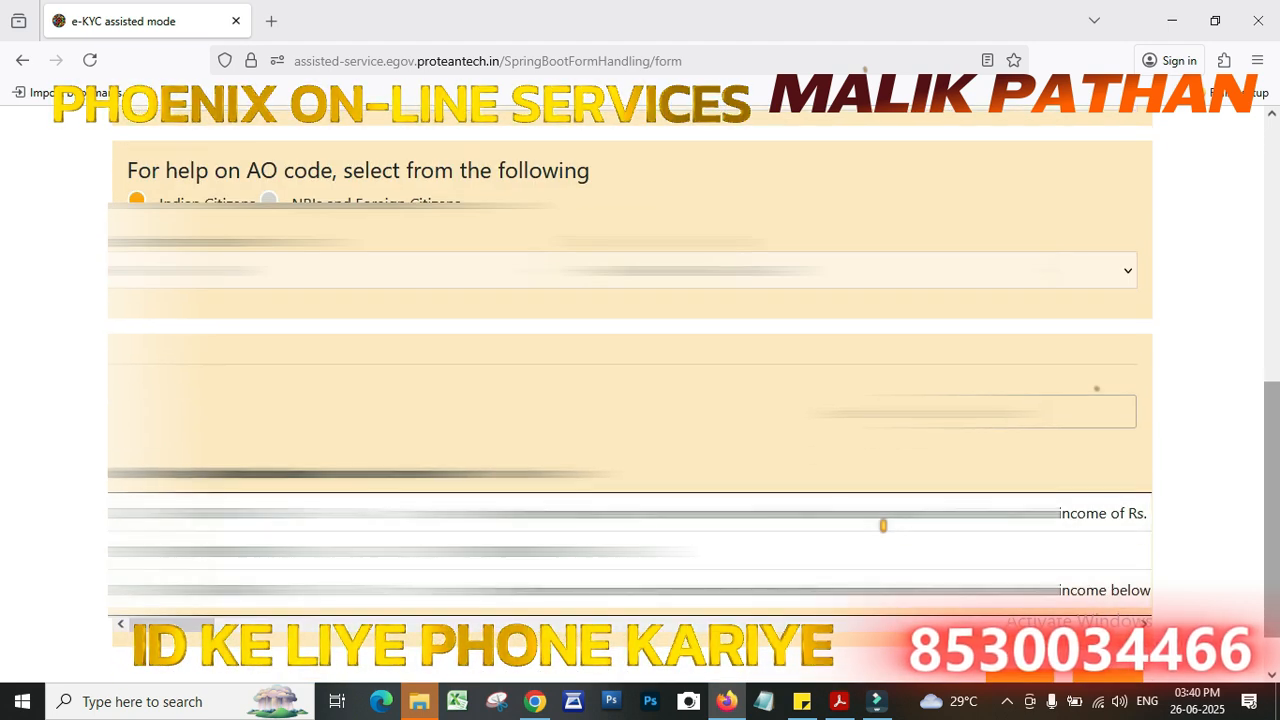
pyautogui.scroll(5, 883, 525)
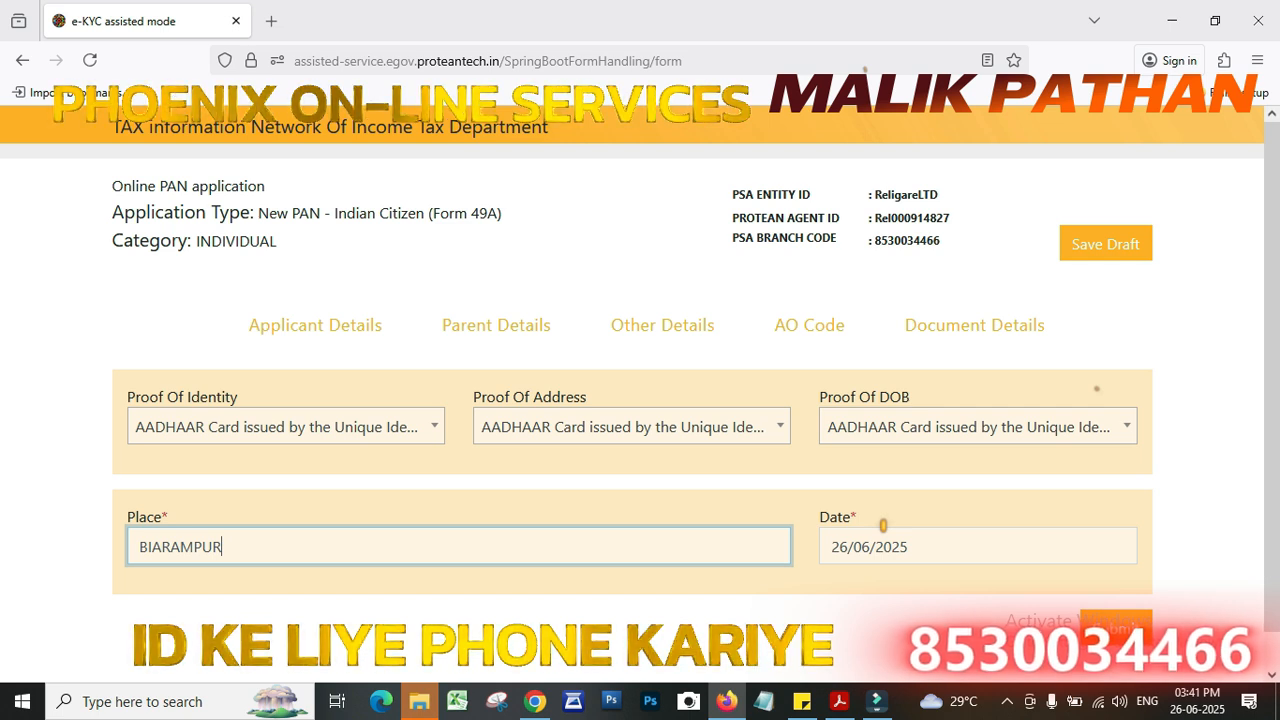
# Submit the Document Details step to reach the e-KYC PAN NEW confirmation page.
pyautogui.press('Return')
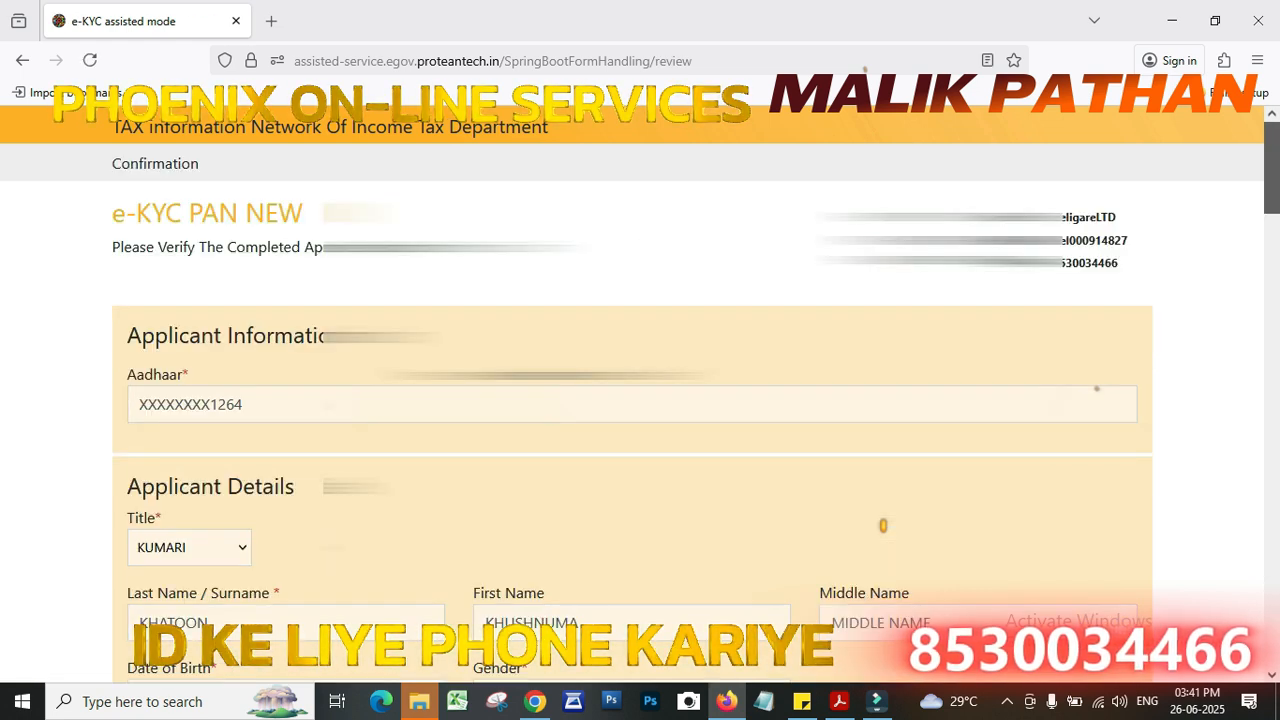
# Scroll through the PAN application review page to check all entered details.
pyautogui.scroll(-3, 883, 525)
pyautogui.scroll(-5, 883, 525)
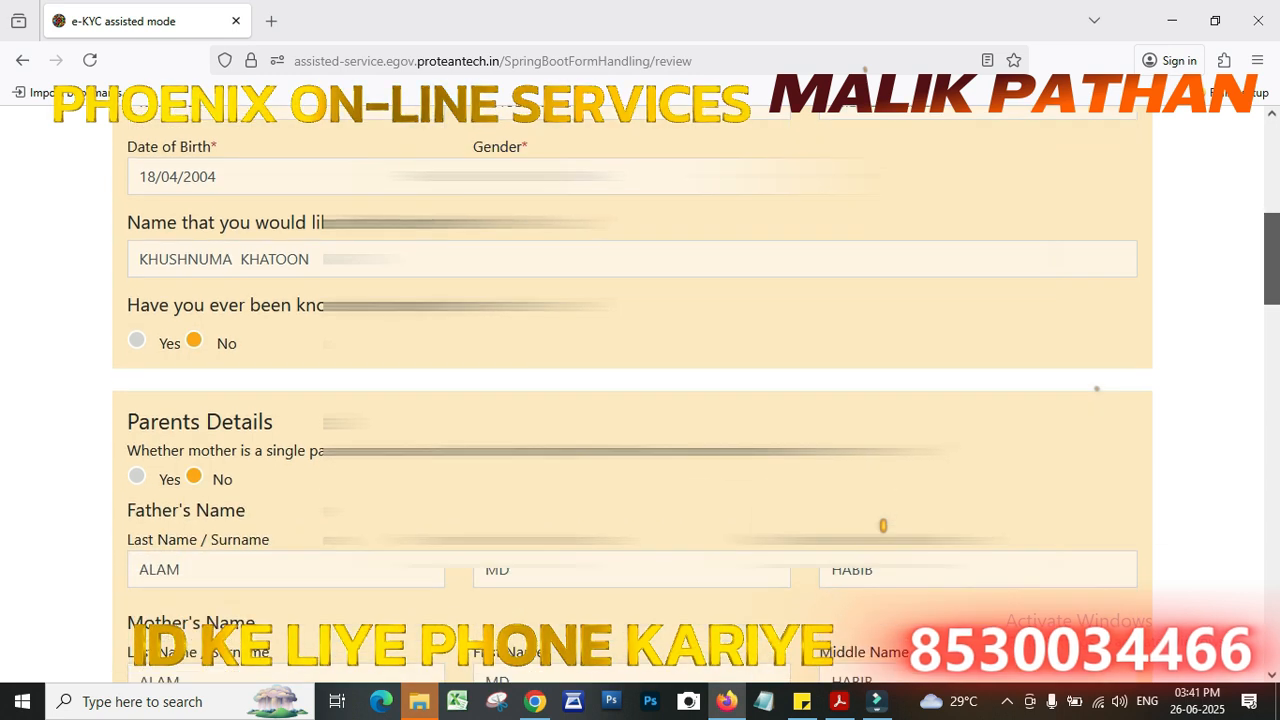
pyautogui.scroll(-3, 883, 525)
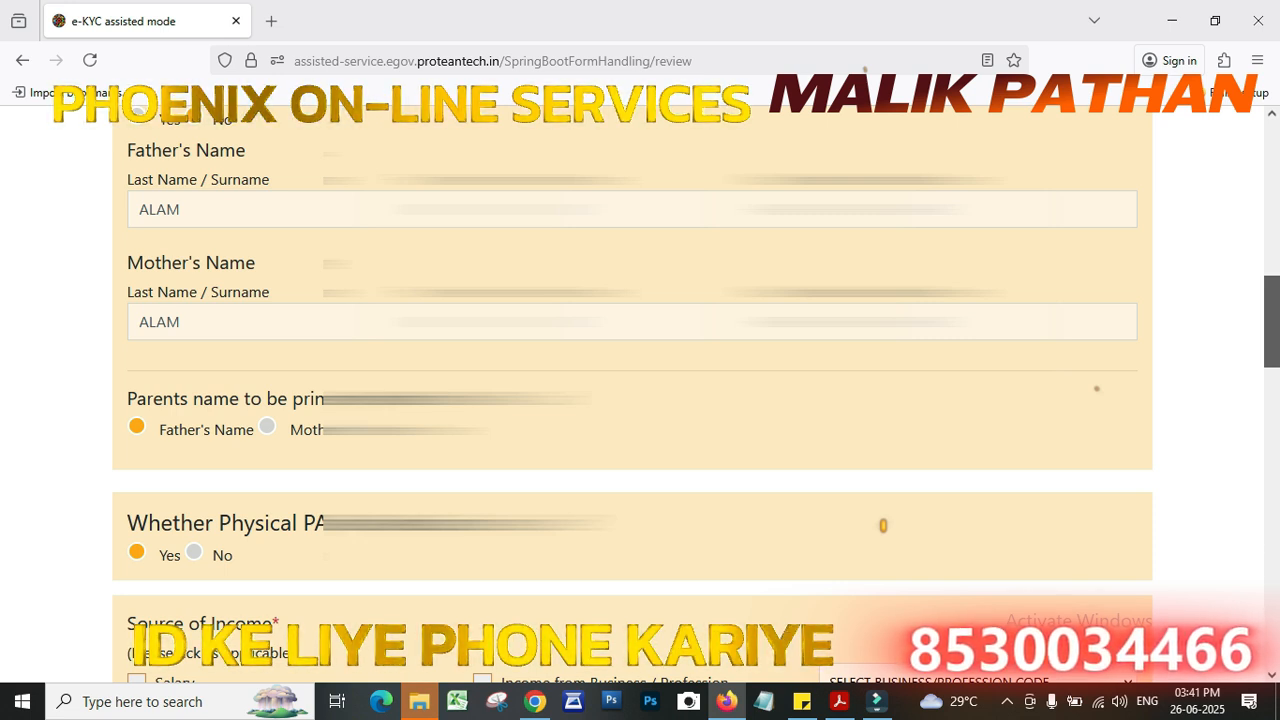
pyautogui.scroll(-8, 883, 525)
pyautogui.scroll(3, 883, 525)
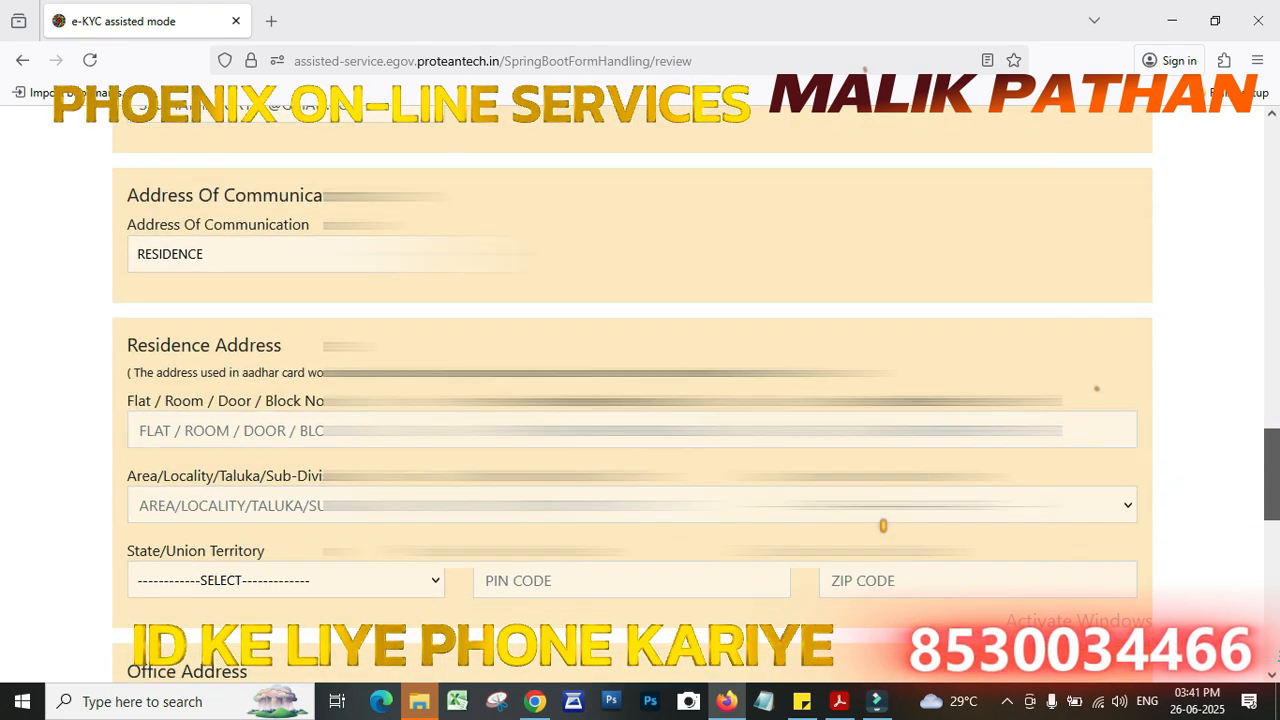
pyautogui.scroll(3, 883, 525)
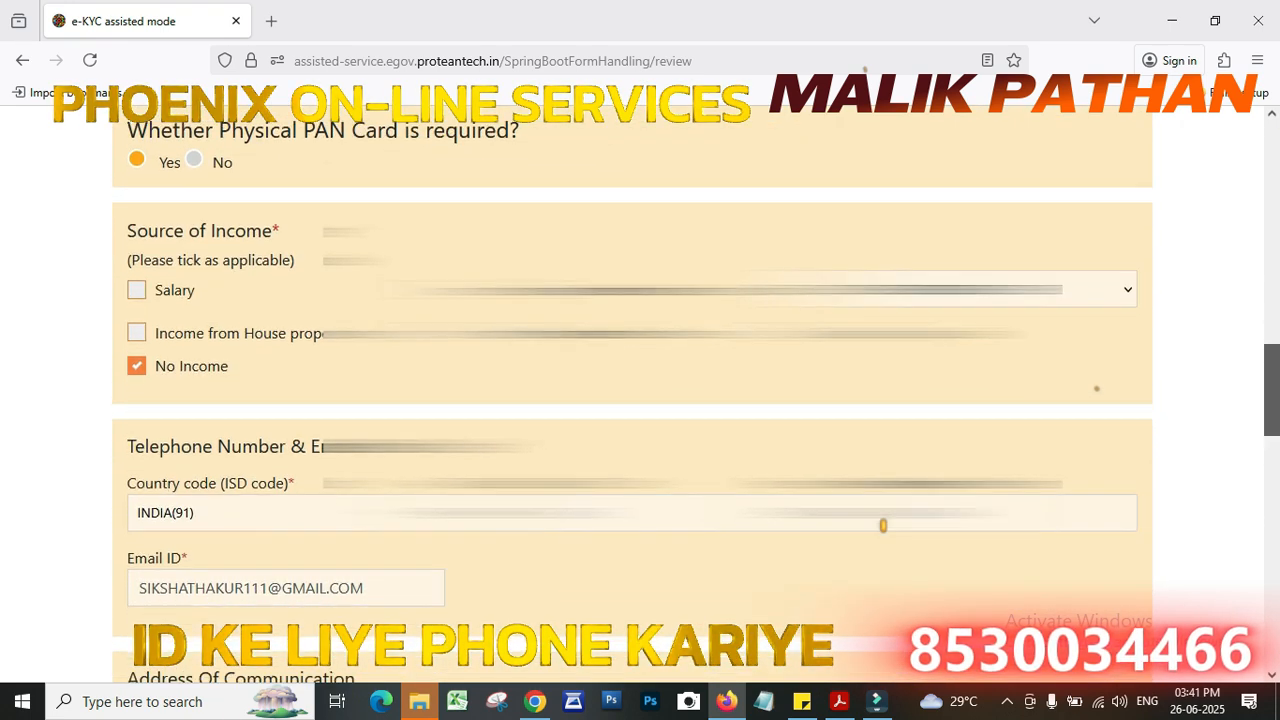
pyautogui.scroll(-10, 883, 525)
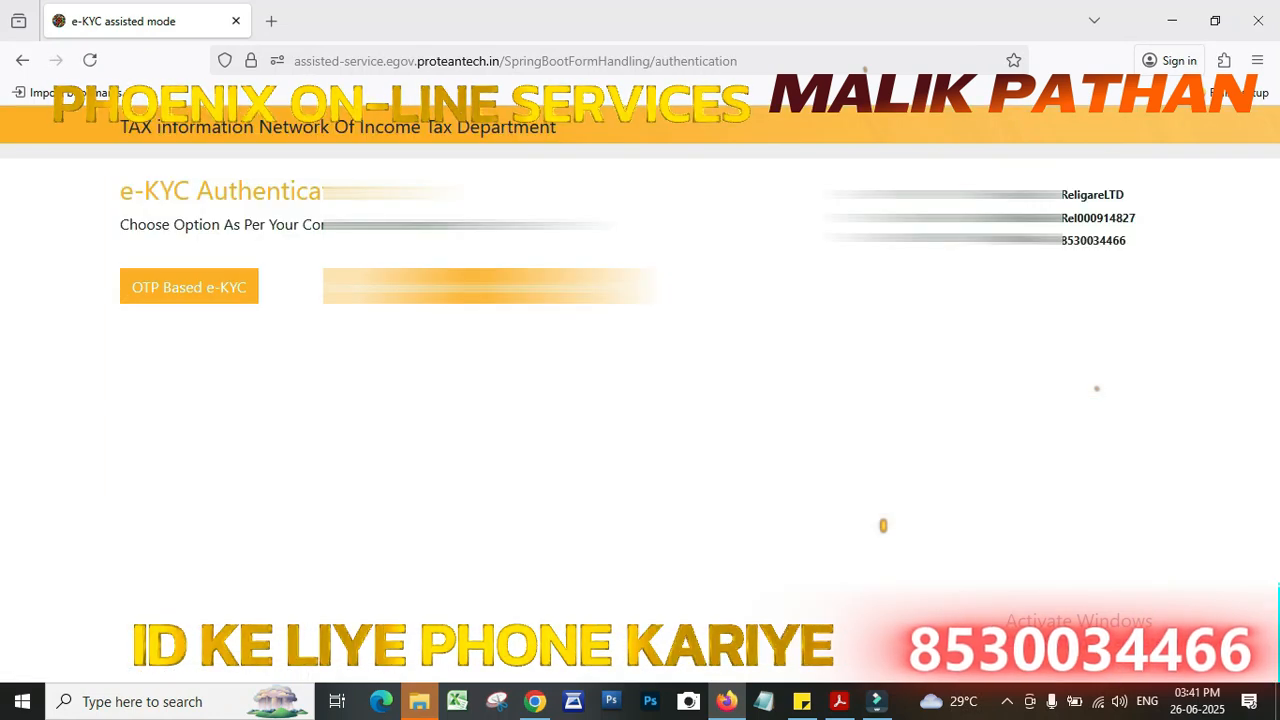
# Authenticate with OTP-based e-KYC using the received OTP and acknowledge the success message.
pyautogui.press('Return')
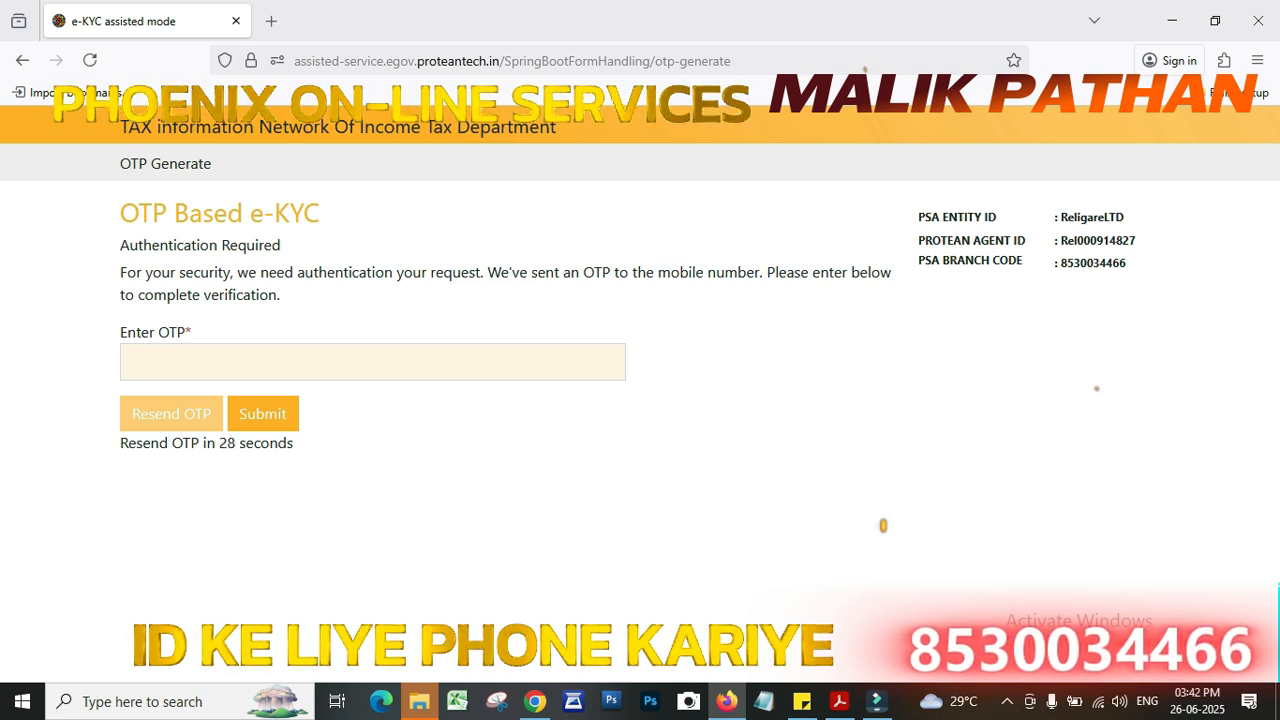
pyautogui.click(132, 362)
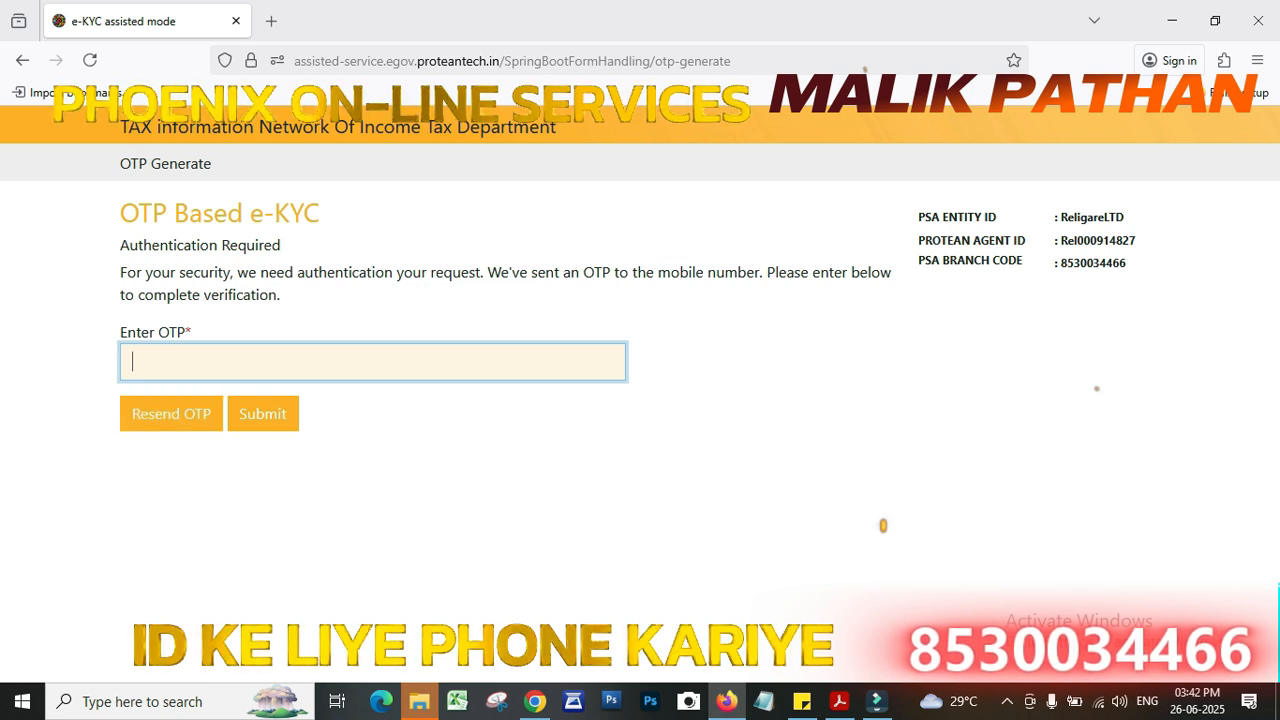
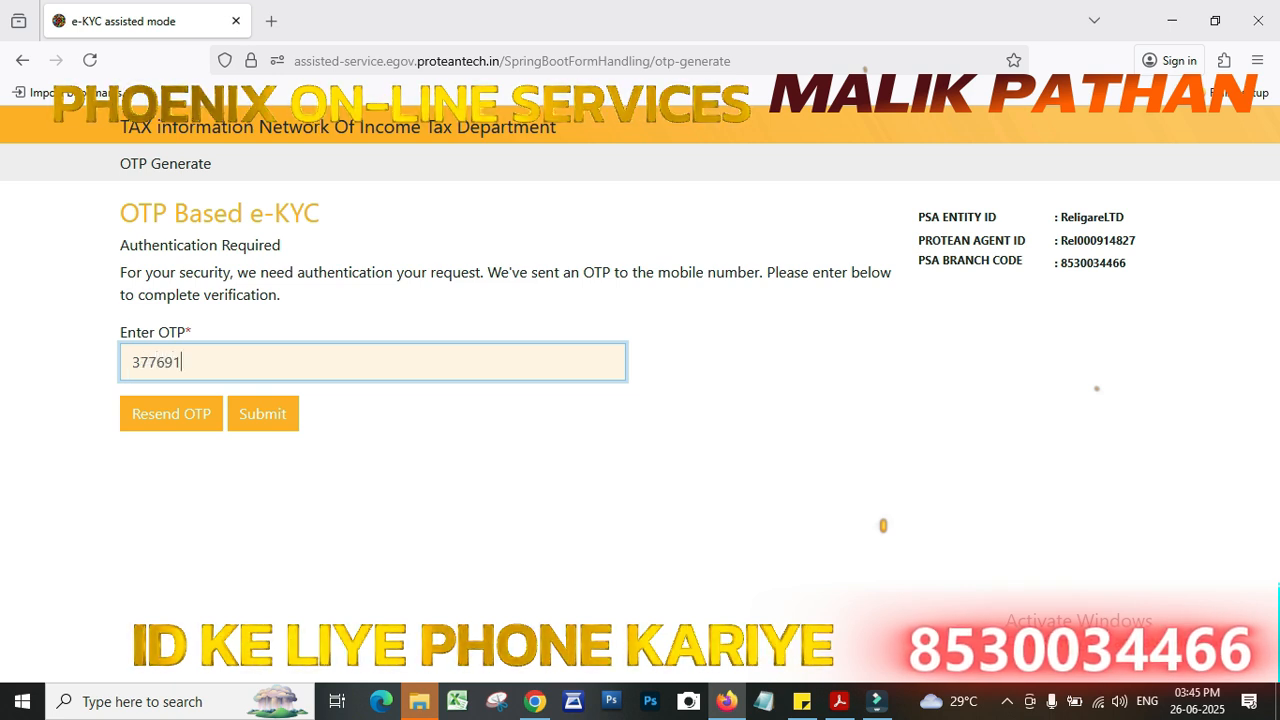
pyautogui.press('Return')
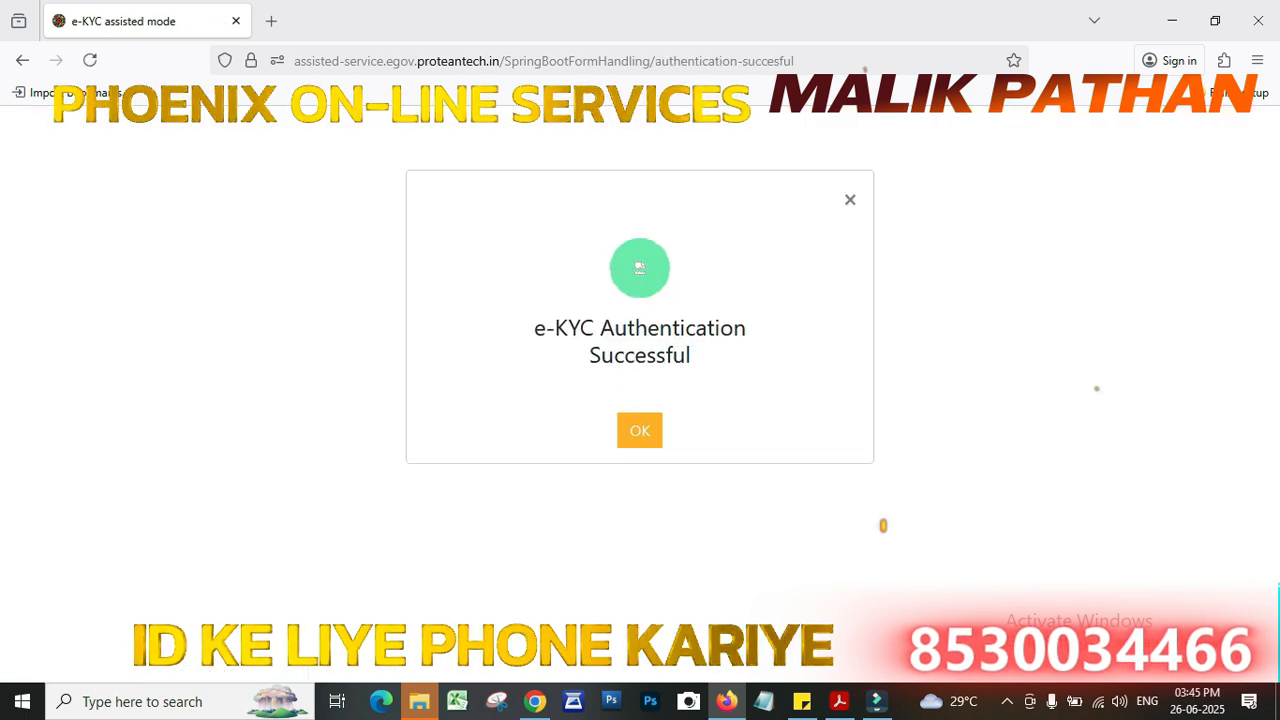
pyautogui.press('Return')
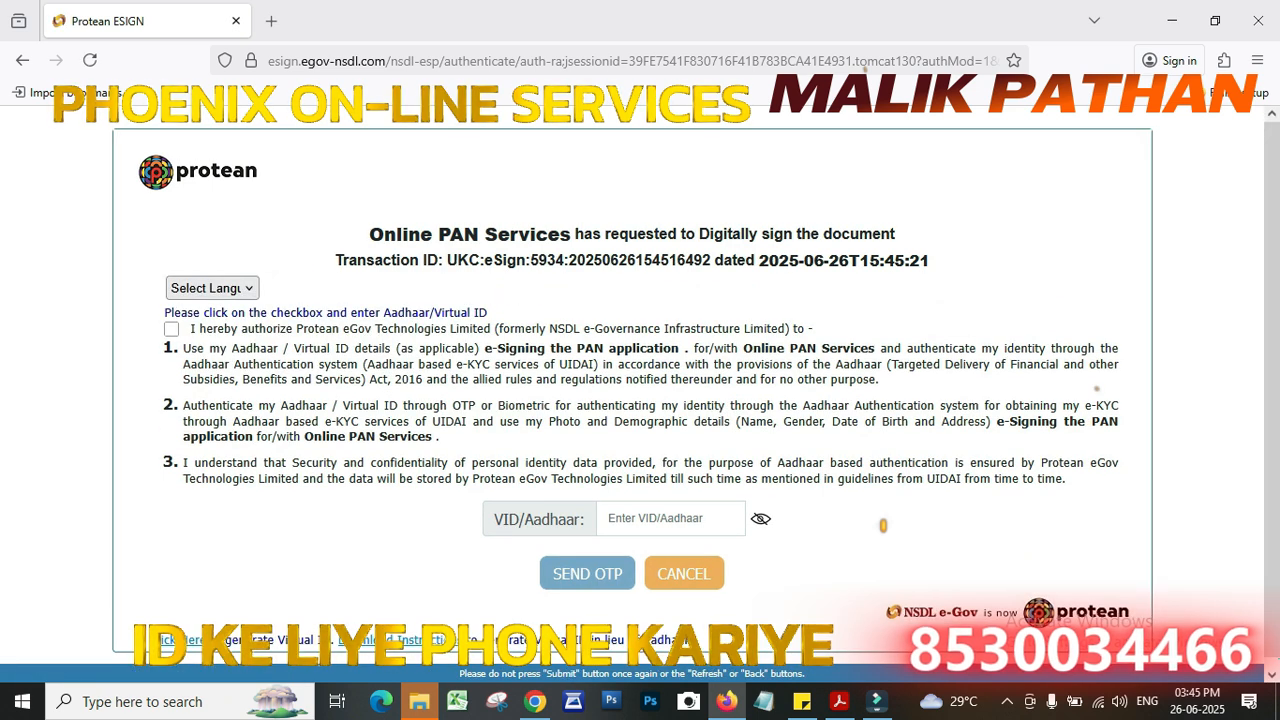
# Give eSign consent, enter the Aadhaar number and request the signing OTP.
pyautogui.click(172, 328)
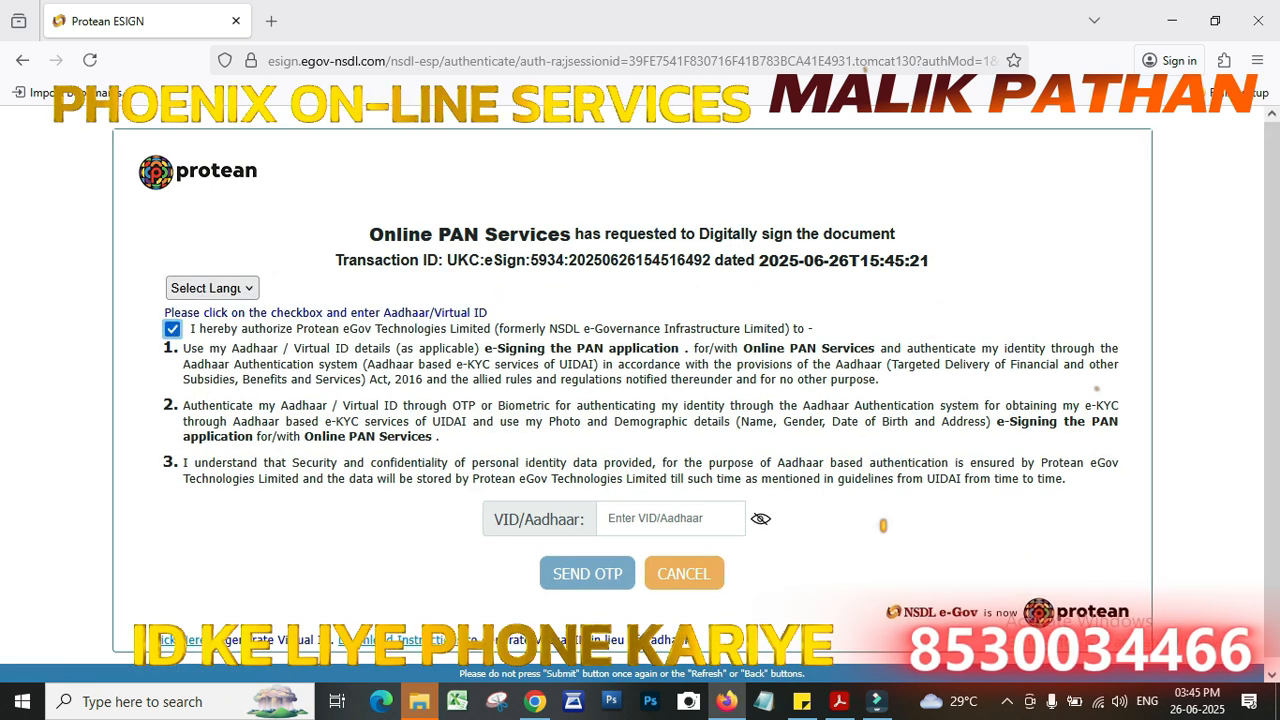
pyautogui.click(670, 518)
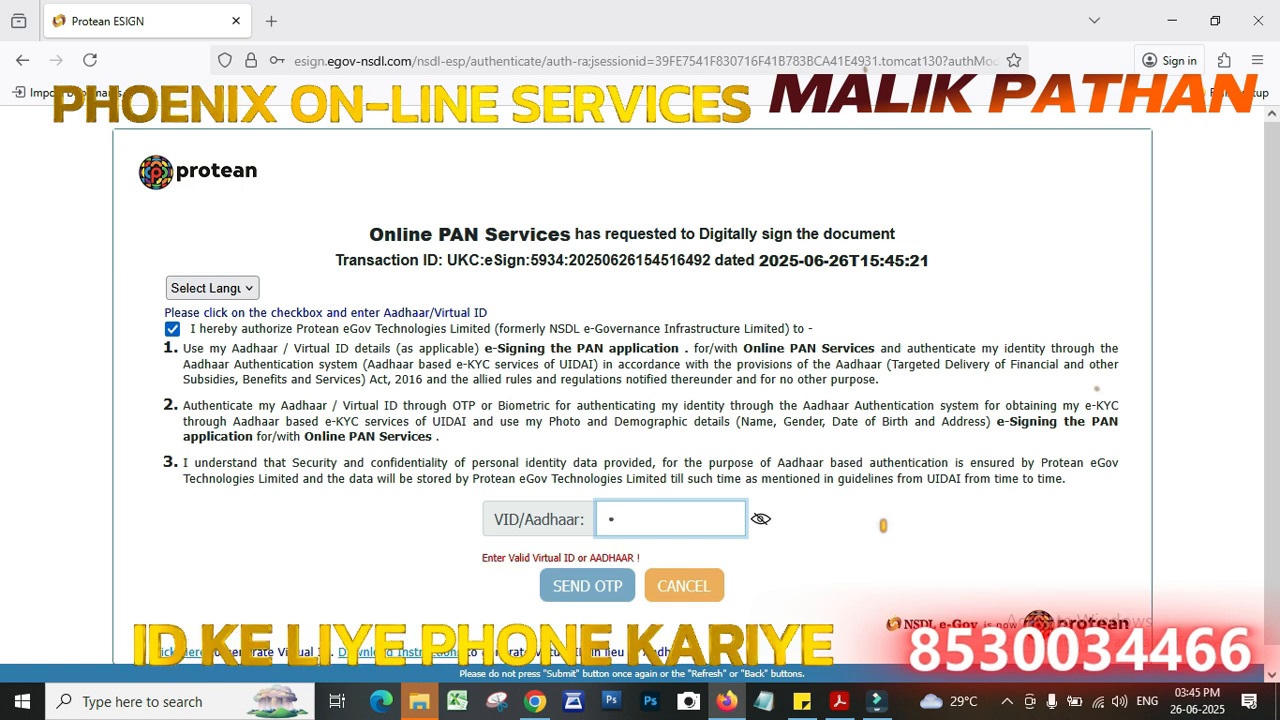
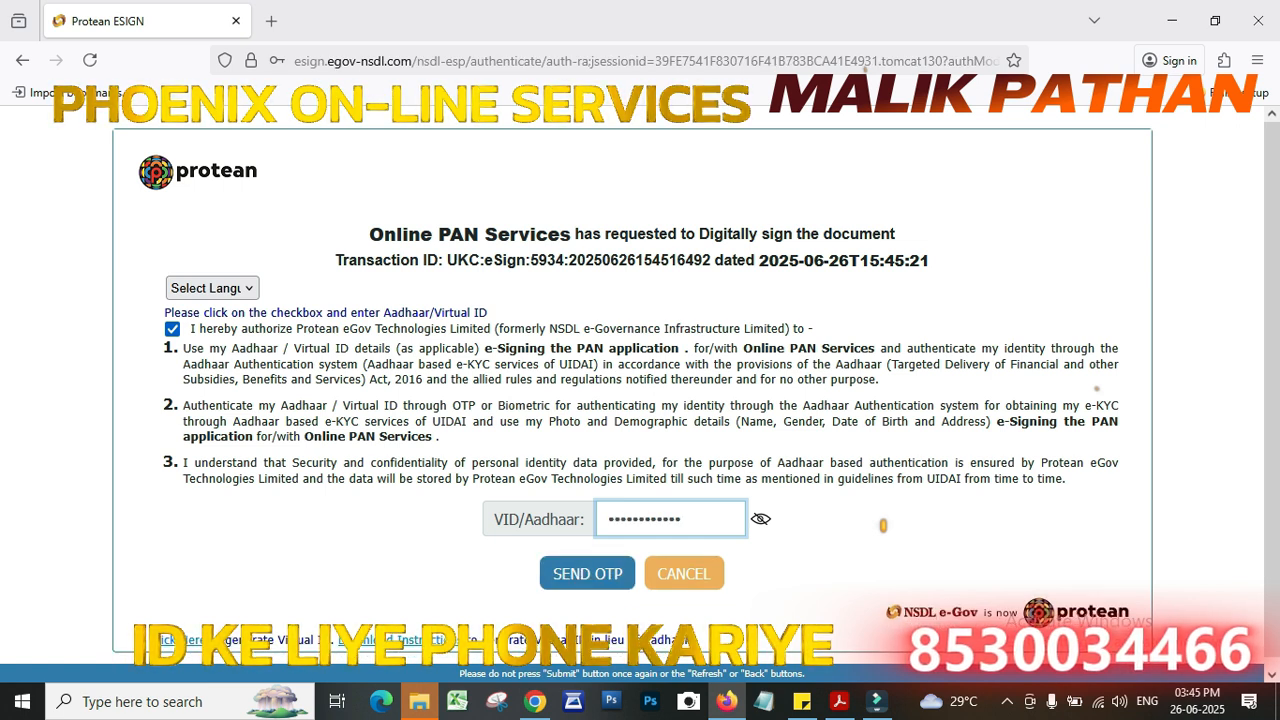
pyautogui.press('Return')
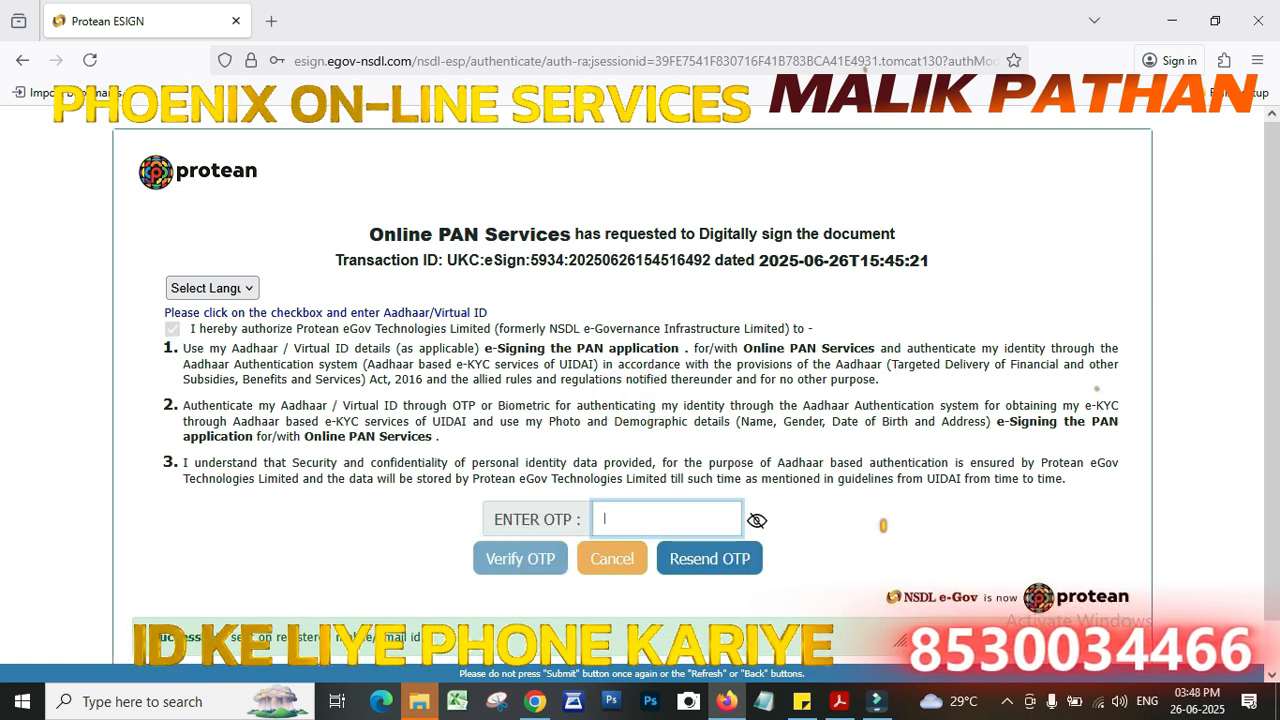
# Enter the received signing OTP, correcting a typo, and verify it.
pyautogui.write('12')
pyautogui.press('BackSpace')
pyautogui.press('BackSpace')
pyautogui.press('Return')
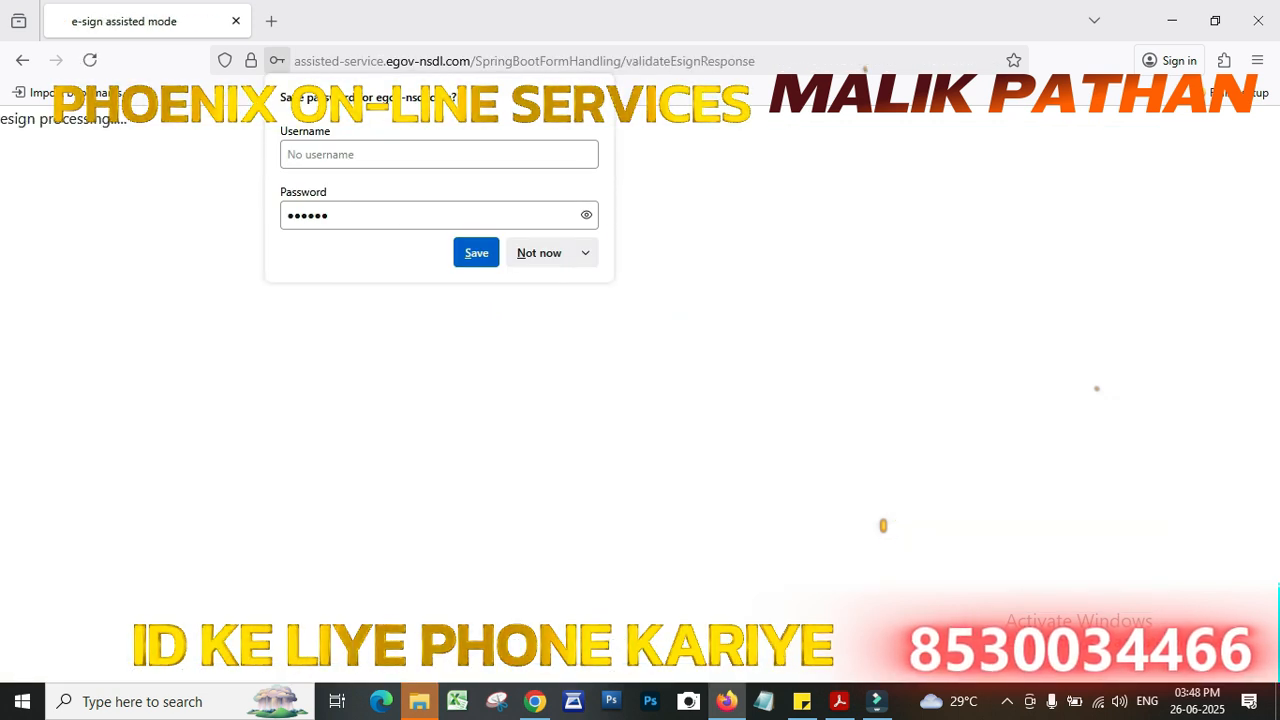
# Decline the browser's offer to save the password for this site.
pyautogui.click(585, 252)
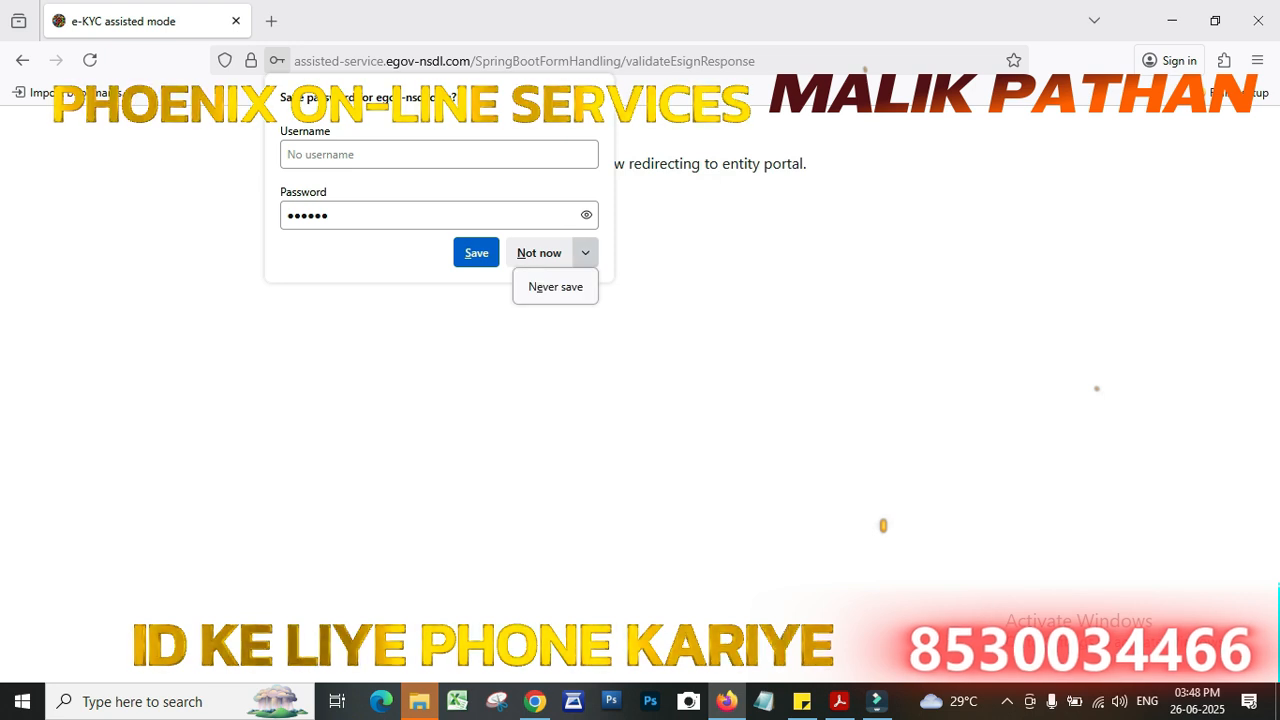